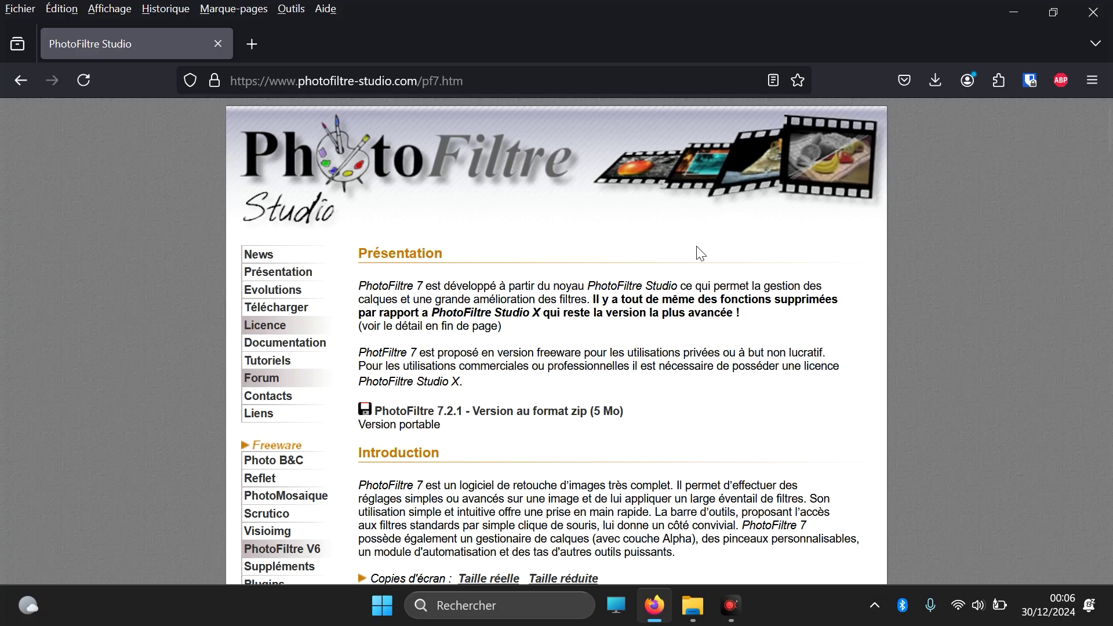
Download the portable zip version of PhotoFiltre 7.2.1 from the PhotoFiltre Studio website and minimize the browser.
scroll(700, 253, "down", 2)
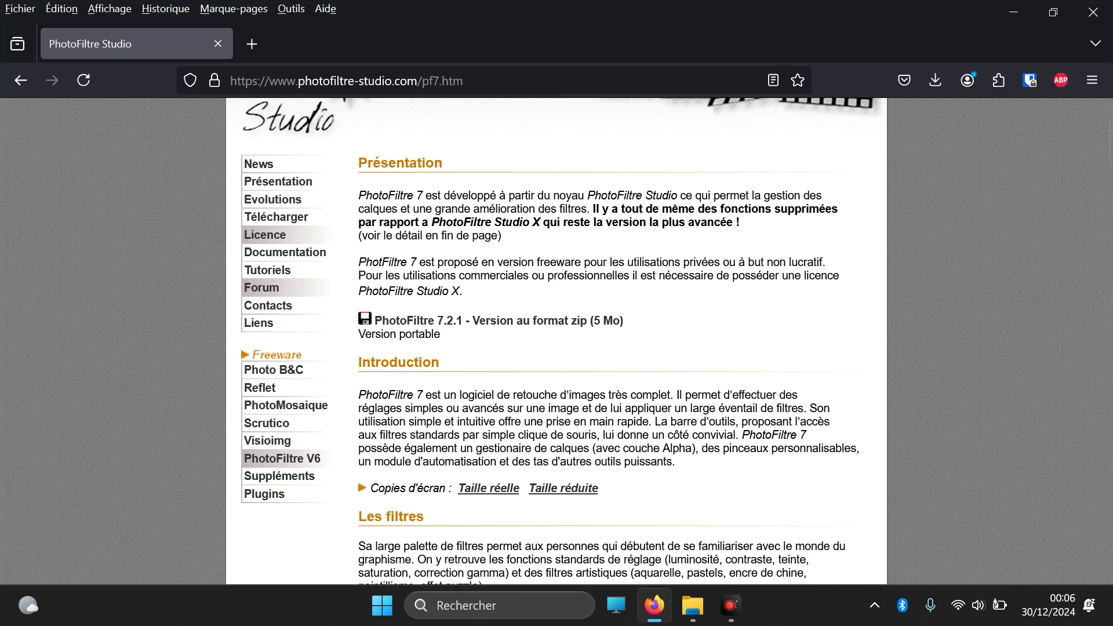
left_click(446, 321)
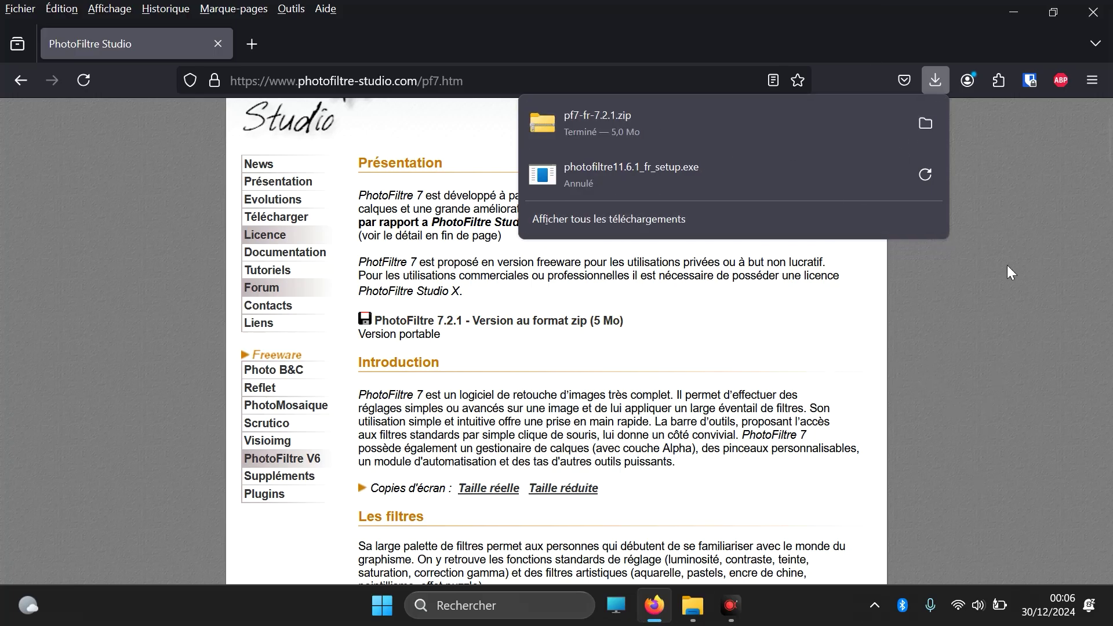
left_click(1016, 8)
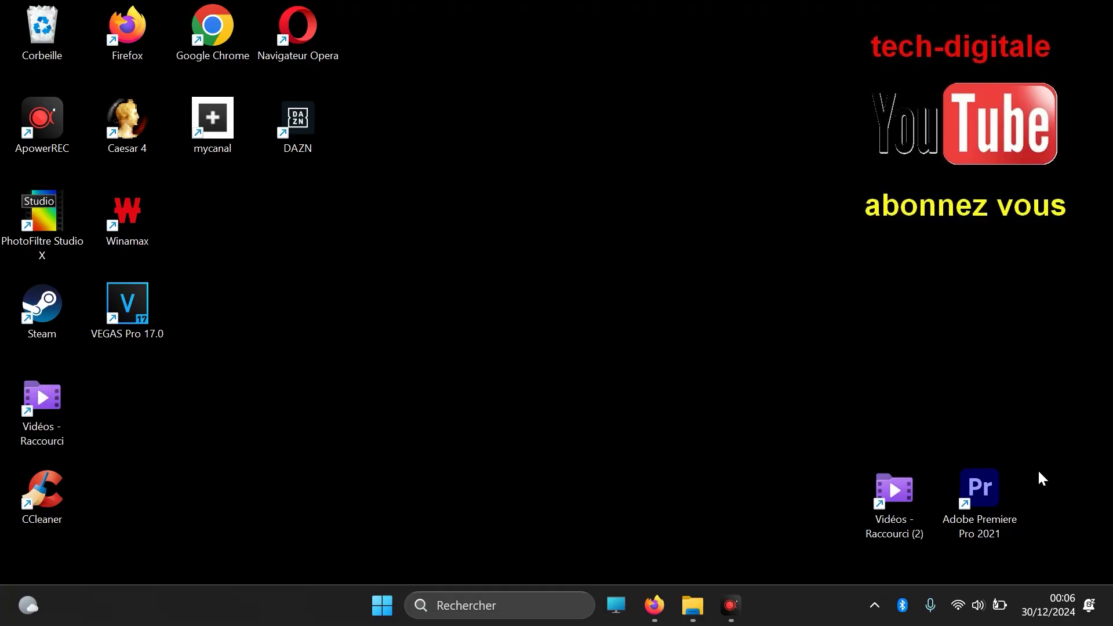
left_click(1090, 541)
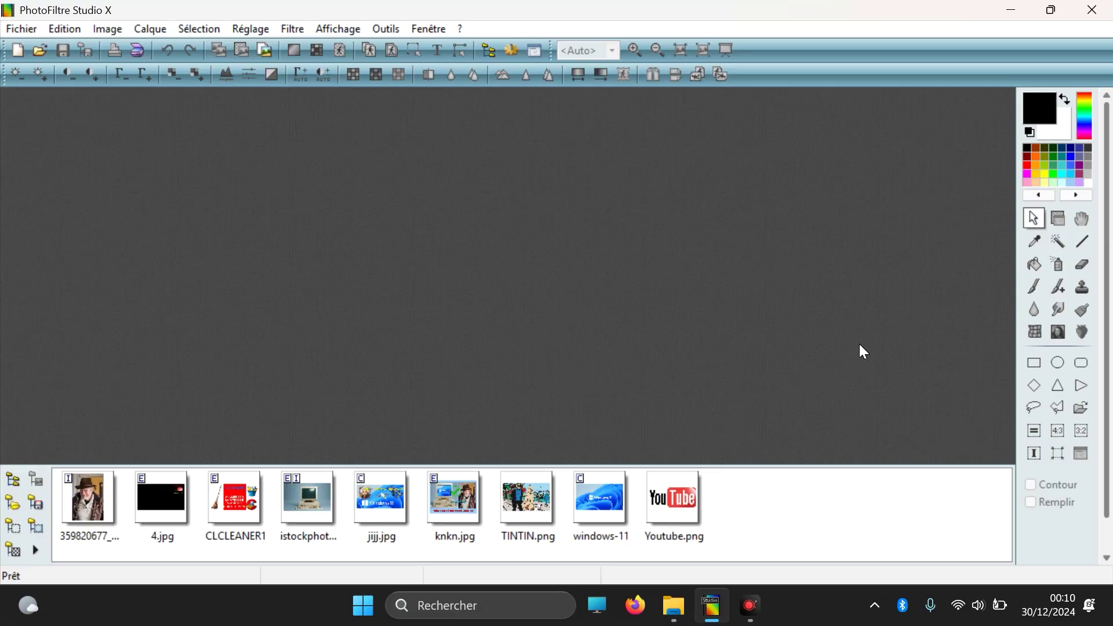
Open the TINTIN image from the Images folder.
left_click(40, 56)
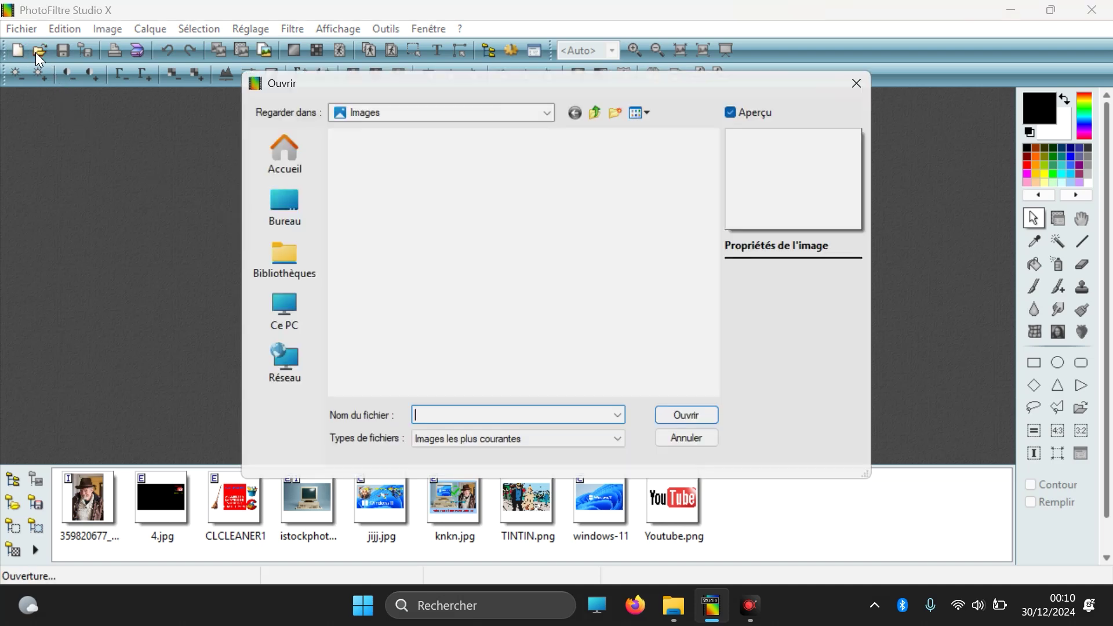
scroll(486, 226, "down", 3)
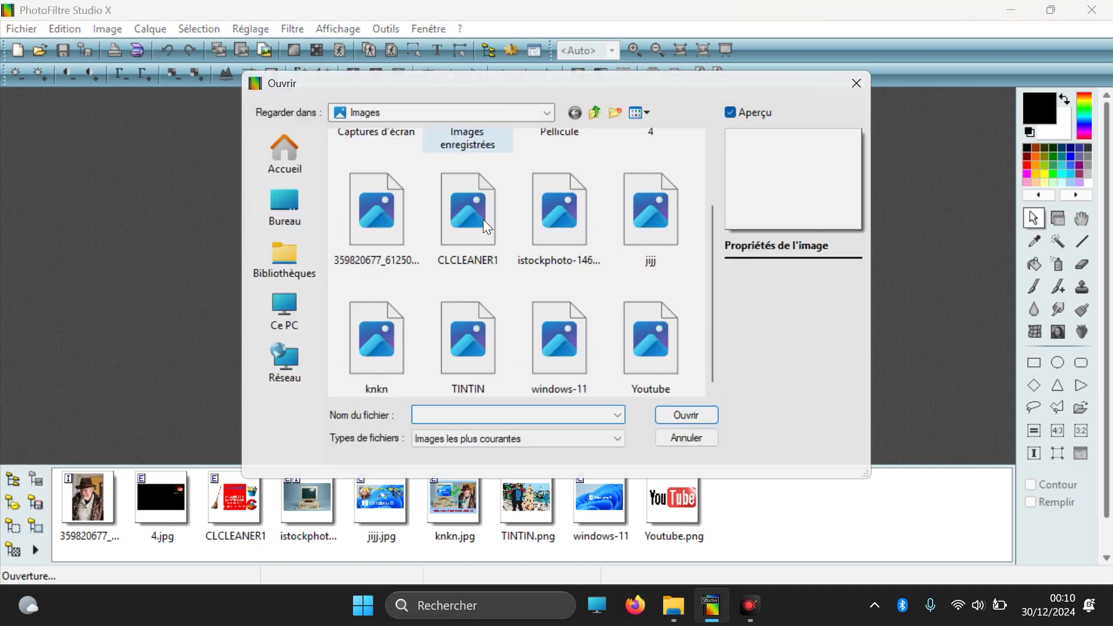
double_click(468, 333)
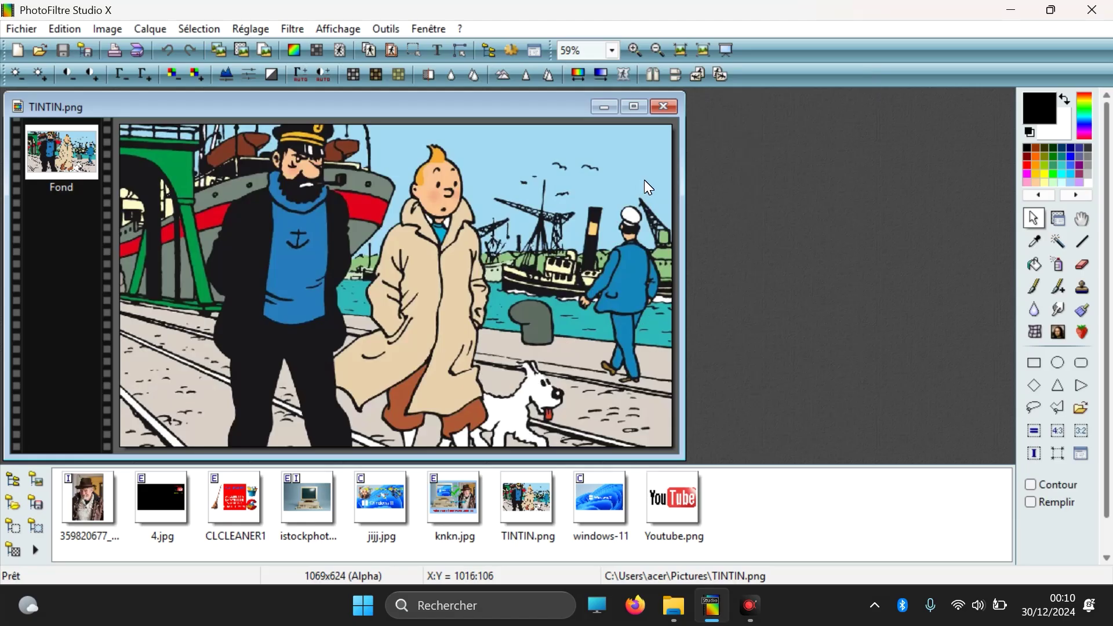
Rotate the TINTIN.png image through a full turn with four successive 90-degree rotations.
left_click(703, 74)
left_click(705, 75)
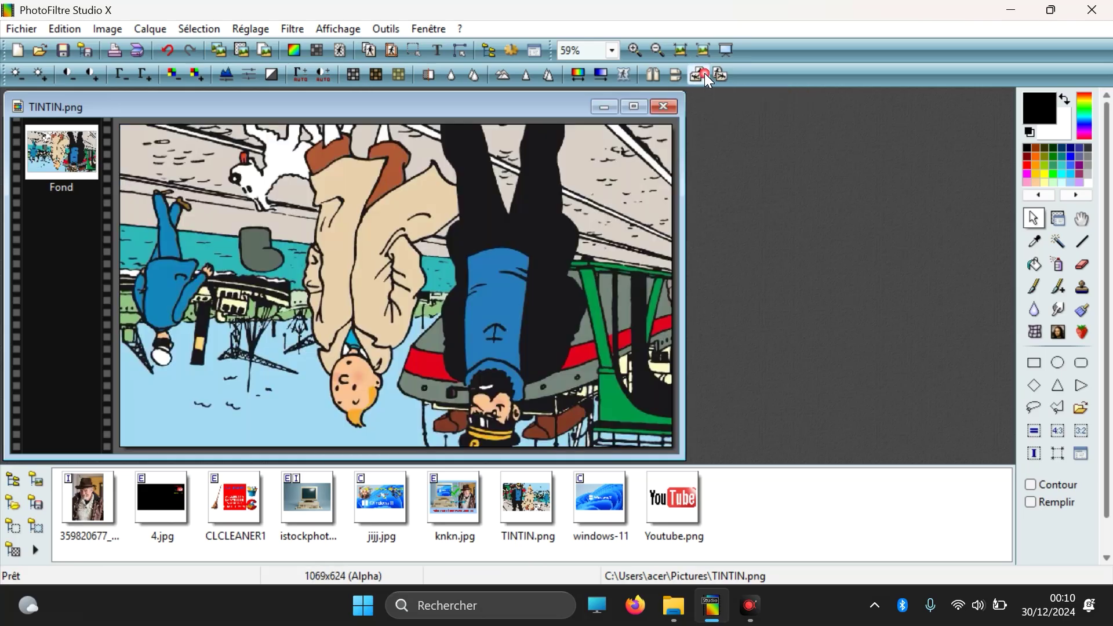
left_click(704, 75)
left_click(705, 75)
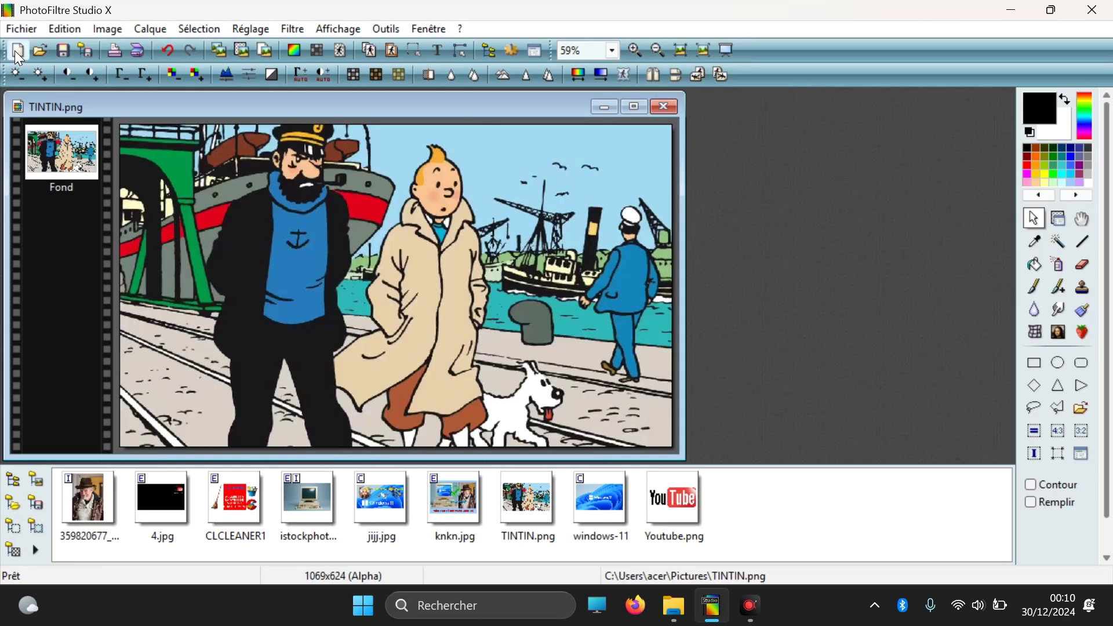
left_click(21, 28)
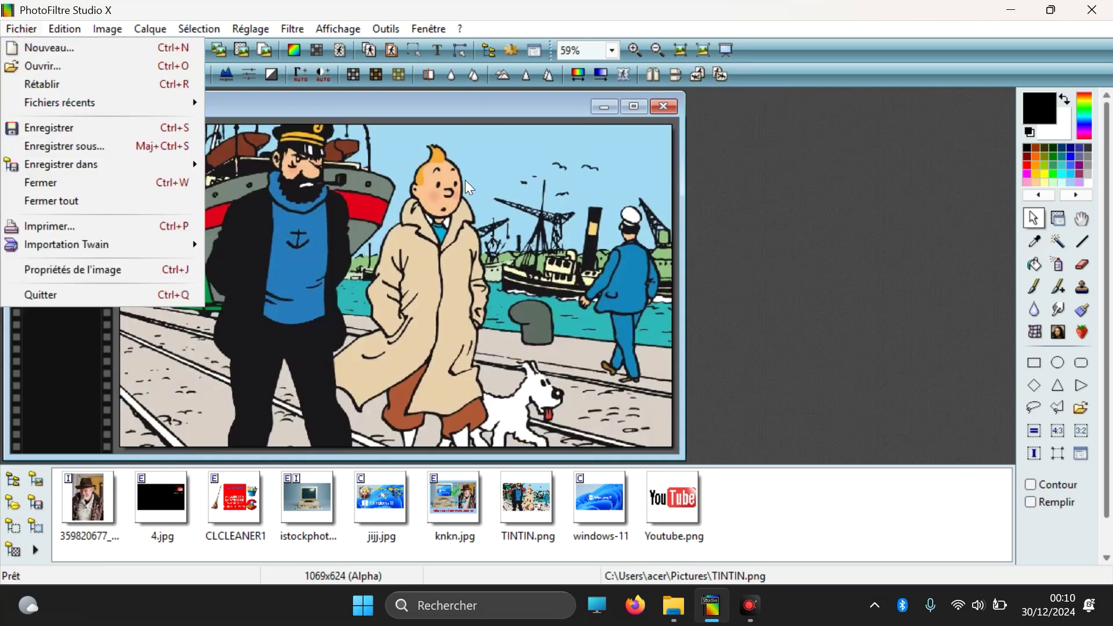
left_click(534, 107)
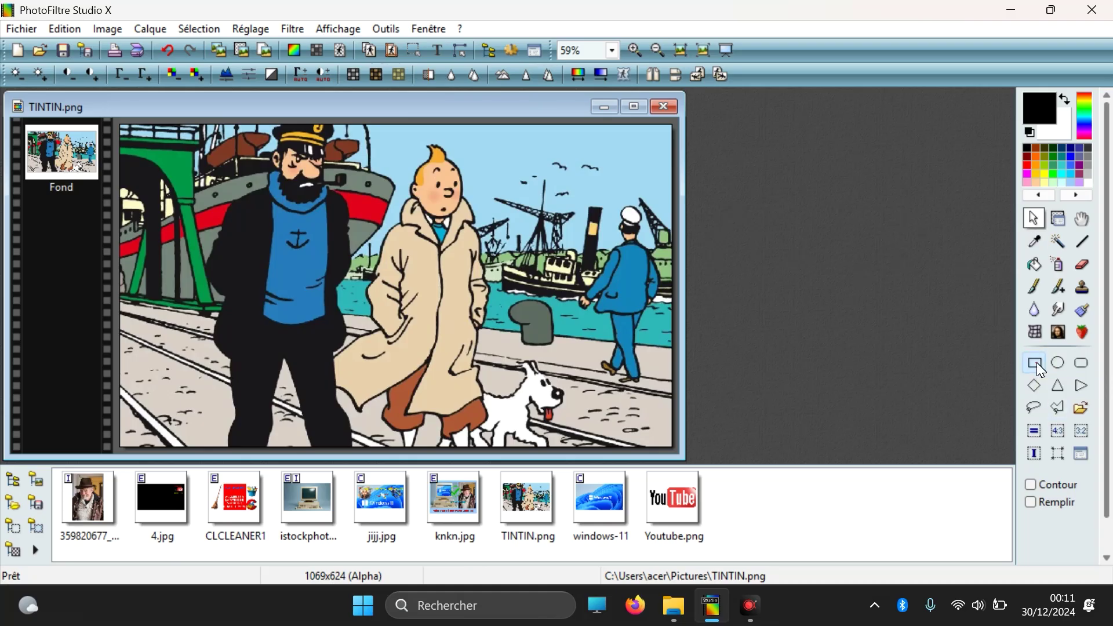
Crop the TINTIN.png image to a rectangle of about 430 × 592 pixels around Tintin and the white dog.
left_click_drag(367, 127, 590, 431)
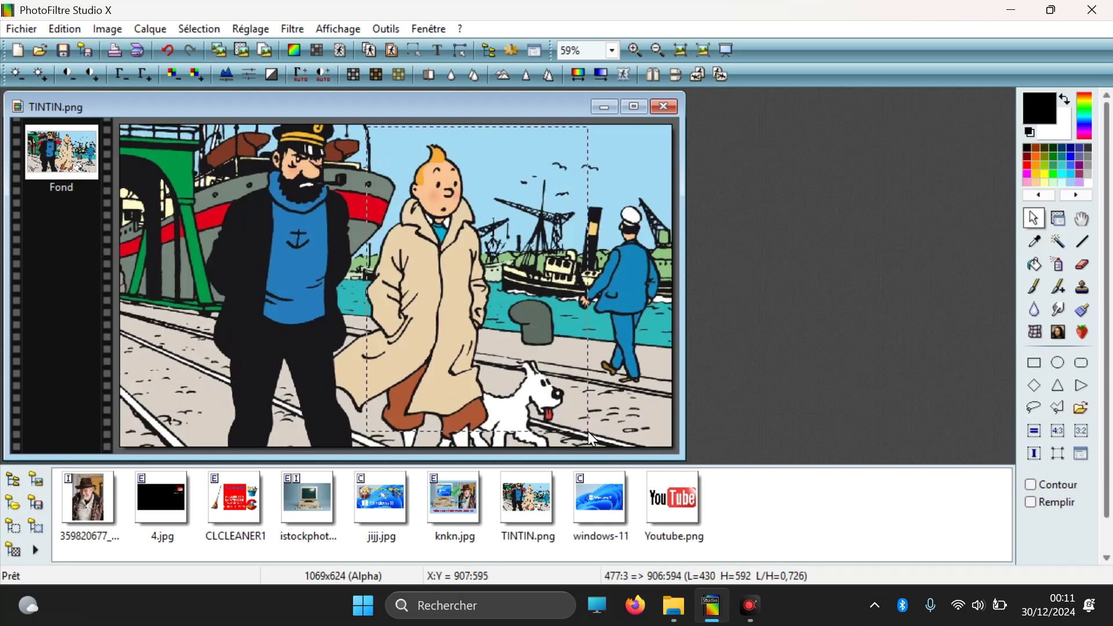
right_click(462, 181)
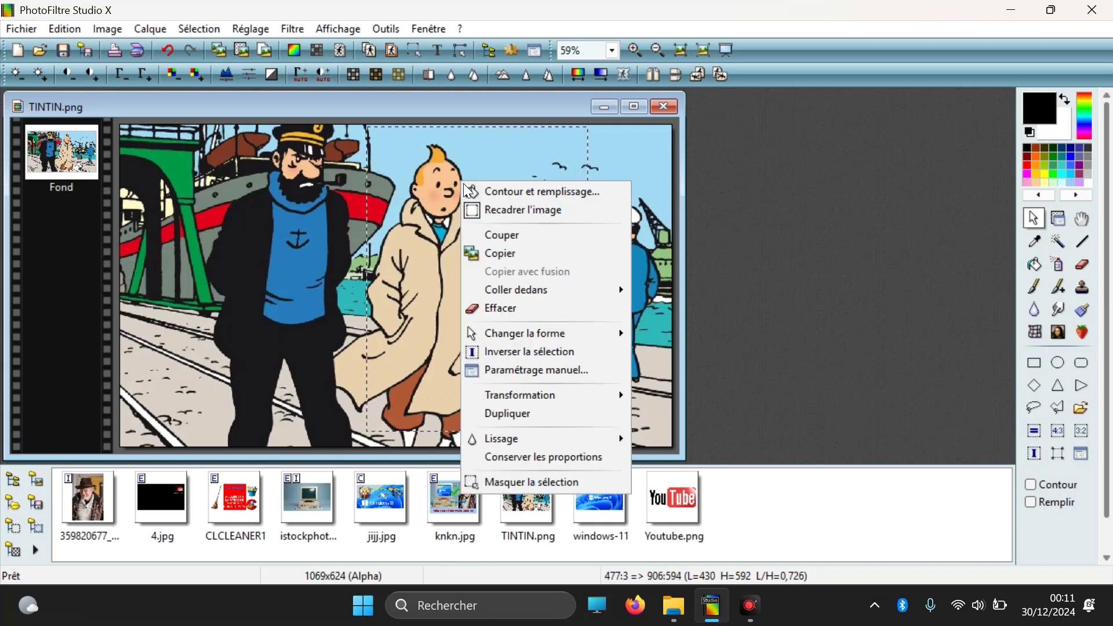
left_click(486, 212)
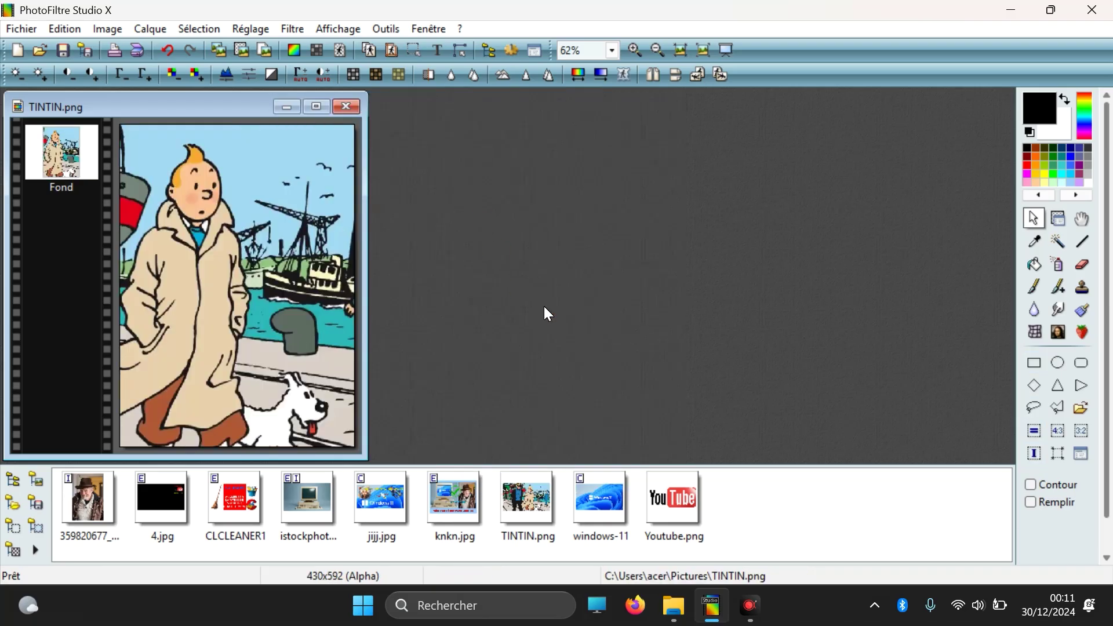
Create a new 1920 × 1080 pixel image with a red background and place its window beside the Tintin image.
left_click(17, 51)
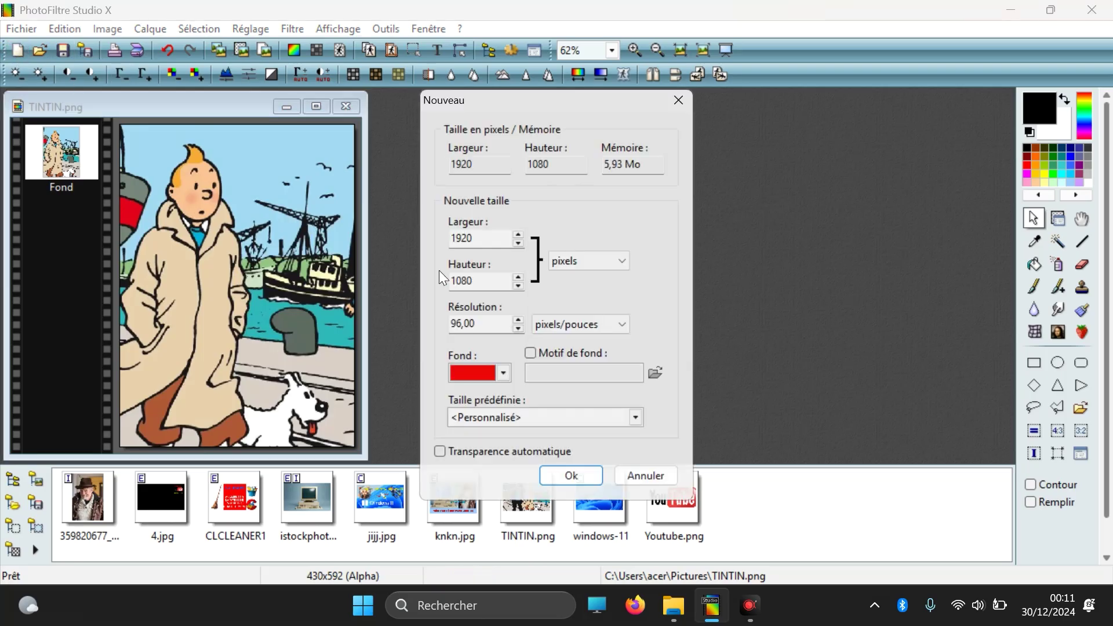
left_click(567, 477)
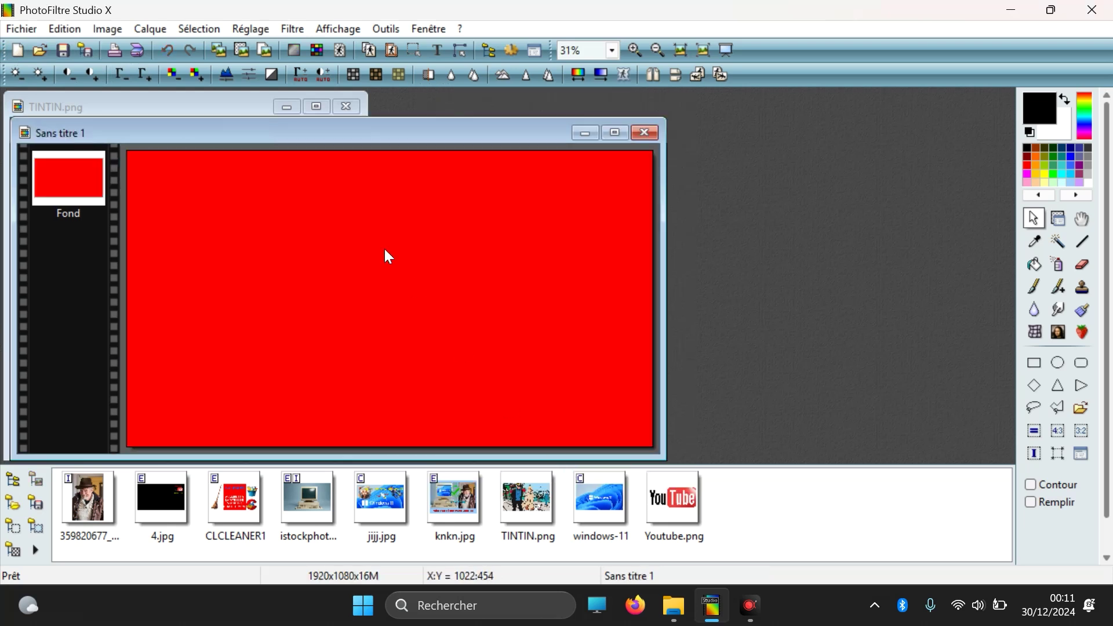
left_click_drag(269, 136, 638, 125)
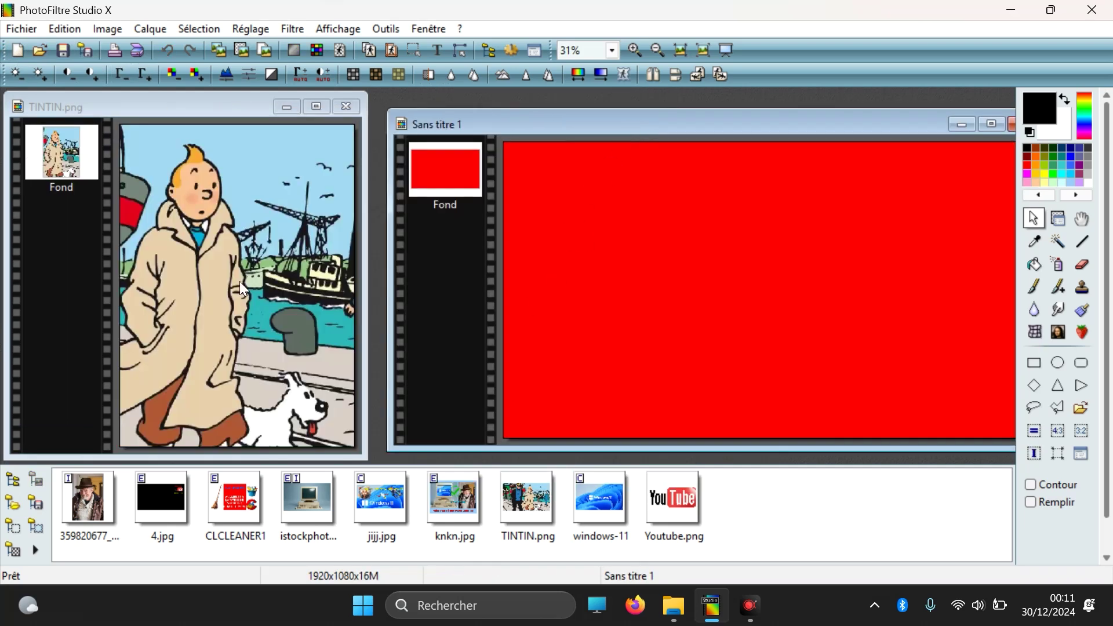
Select the entire cropped Tintin image and copy it.
left_click_drag(122, 126, 371, 459)
right_click(223, 237)
left_click(249, 306)
Paste the copied Tintin picture, adjusted to size, into a selection of about 616 × 1042 pixels on the red image's left side.
left_click_drag(514, 155, 681, 406)
right_click(619, 272)
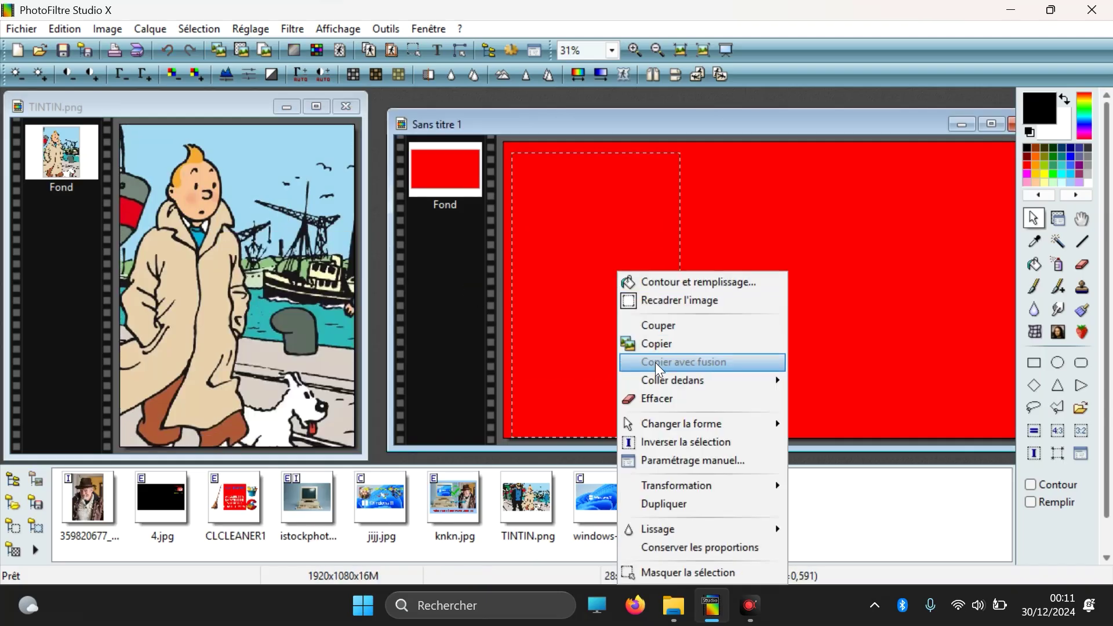
mouse_move(776, 381)
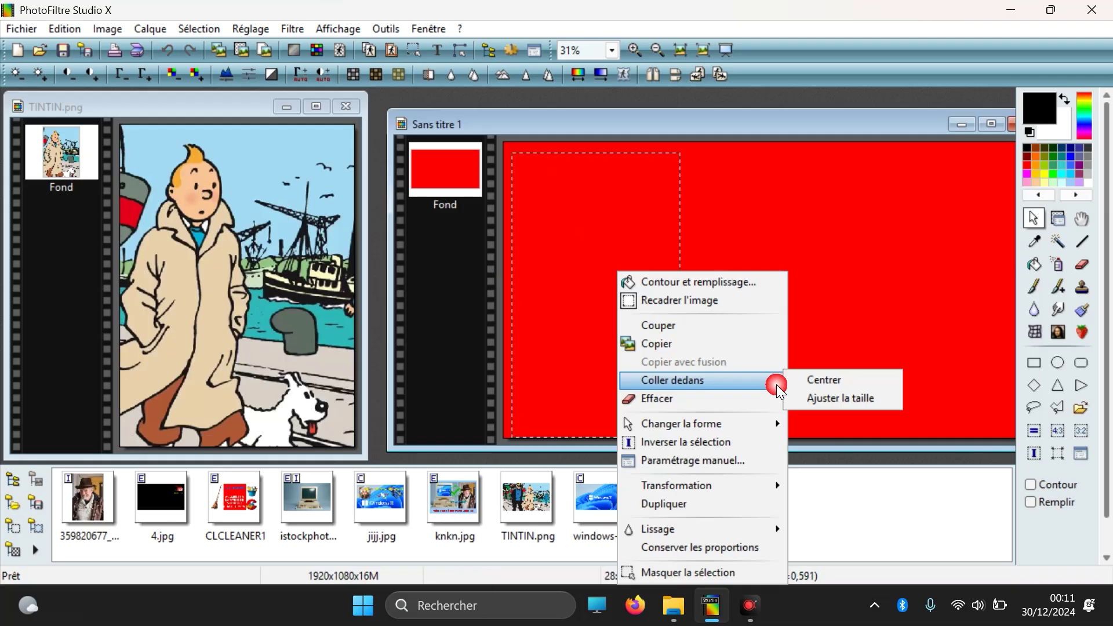
left_click(828, 400)
left_click_drag(577, 231, 753, 371)
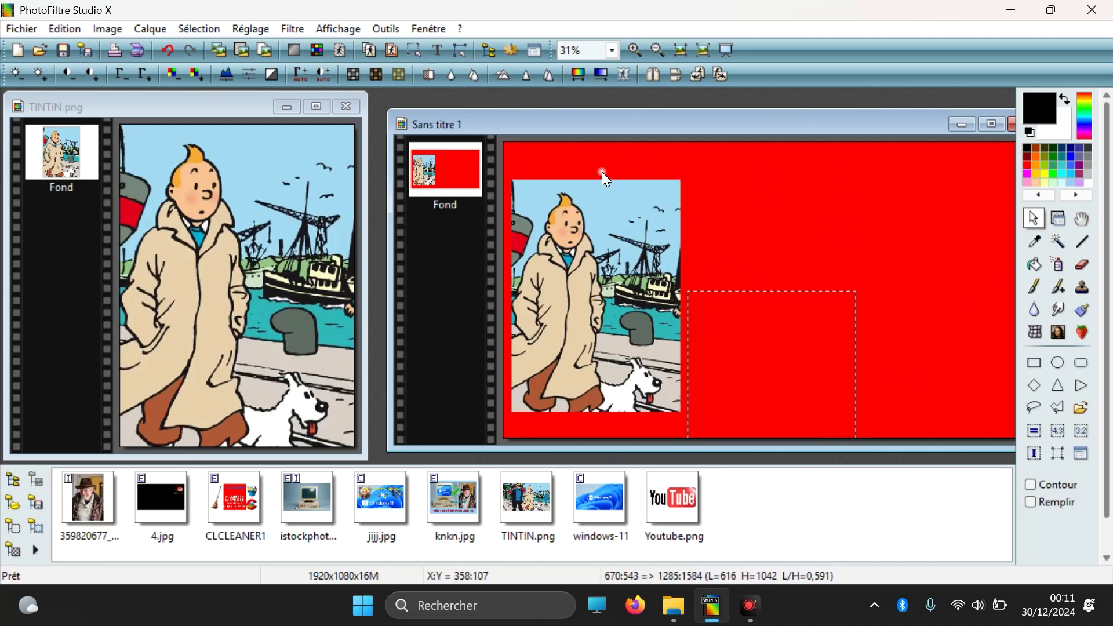
left_click(22, 28)
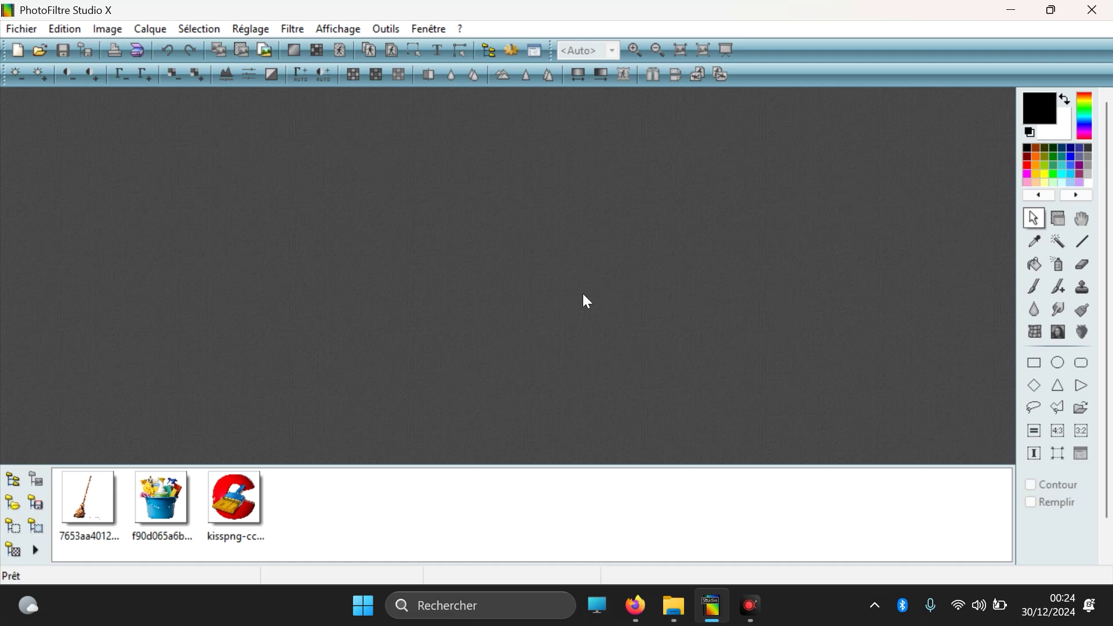
Open the bucket, CCleaner logo and broom images together from the Téléchargements folder and spread their windows apart.
left_click(40, 50)
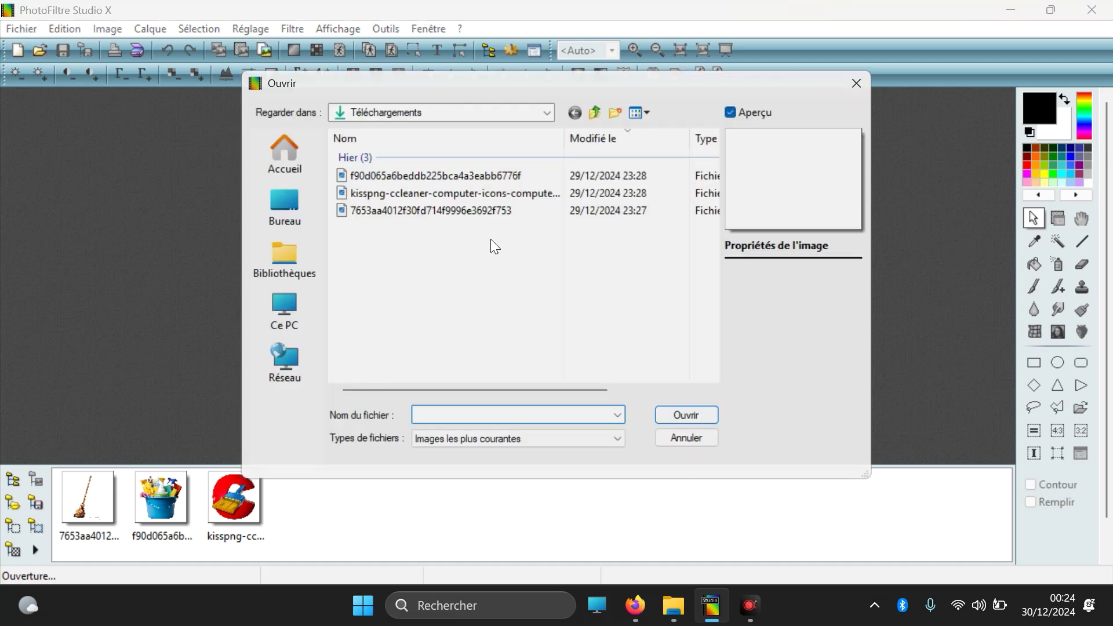
left_click(434, 180)
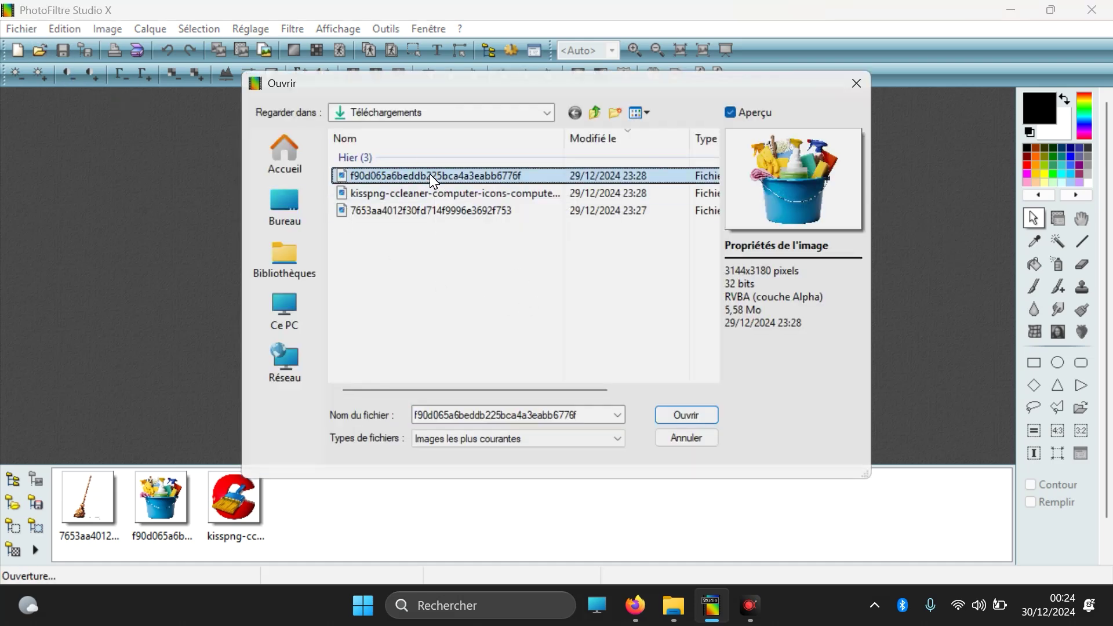
key("shift+Down")
key("shift+Down")
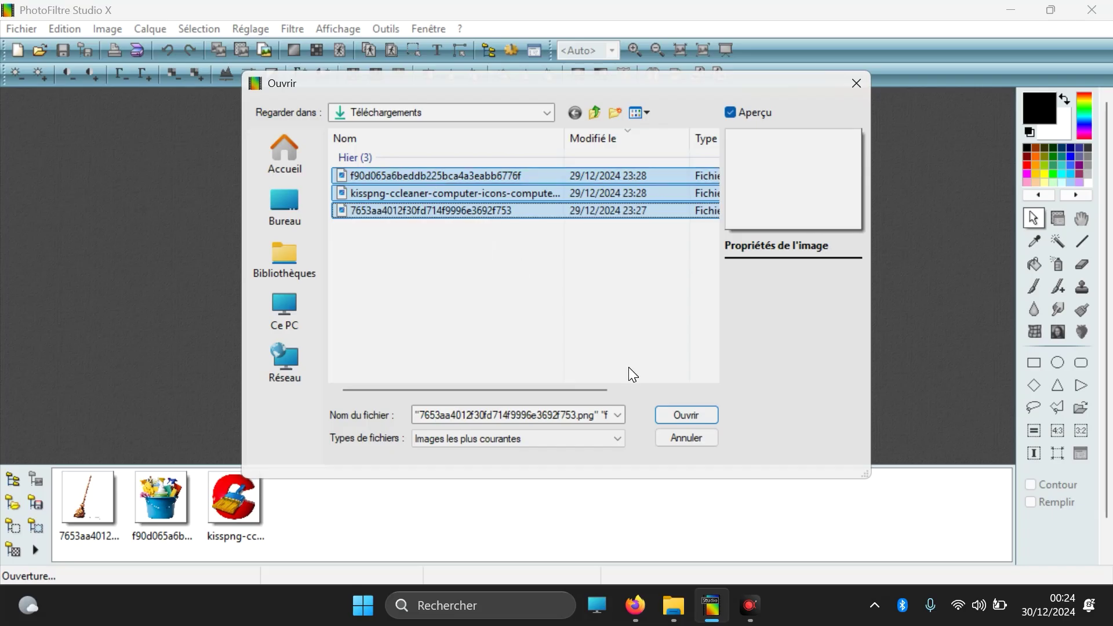
left_click(681, 415)
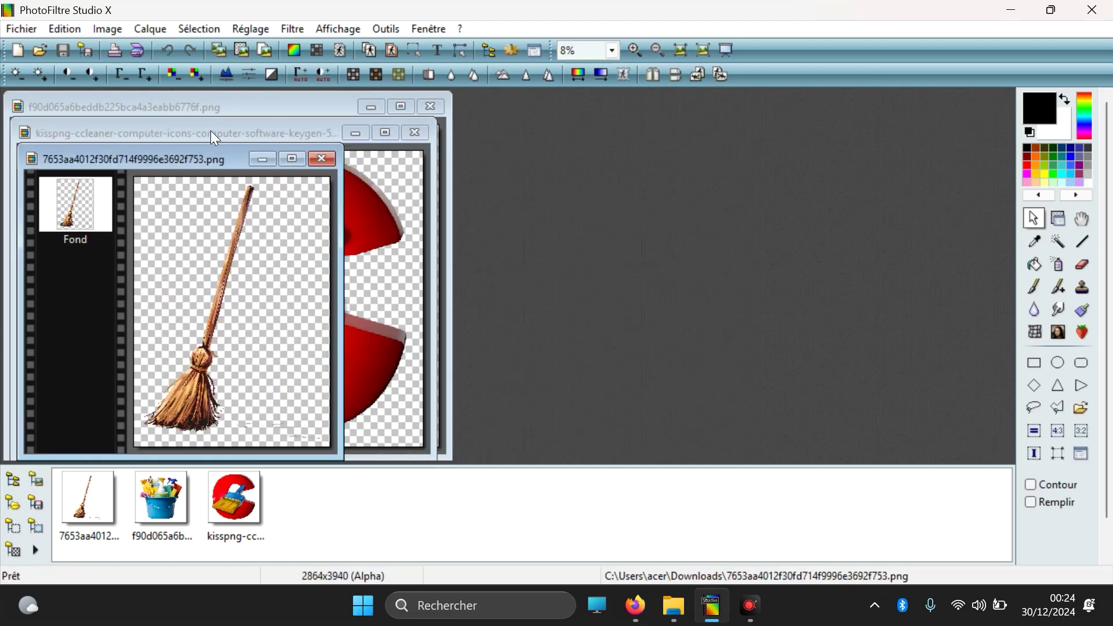
left_click_drag(216, 165, 793, 126)
left_click_drag(333, 139, 711, 148)
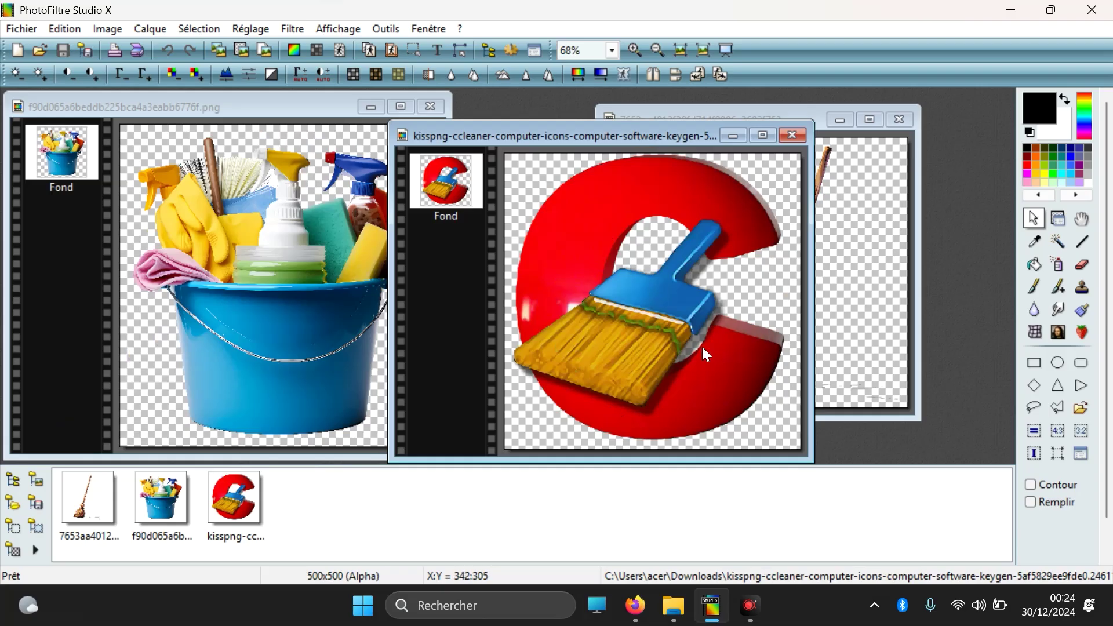
Create a new red 1920 × 1080 pixel image and fill a full-height strip about 567 pixels wide along its left edge with white.
left_click(18, 51)
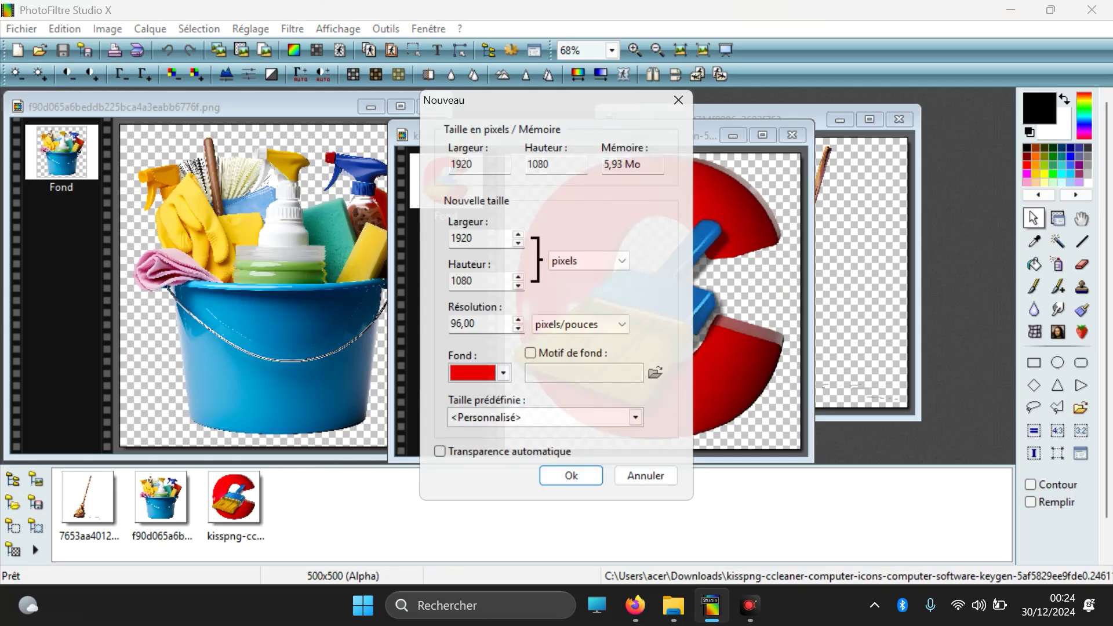
left_click(557, 480)
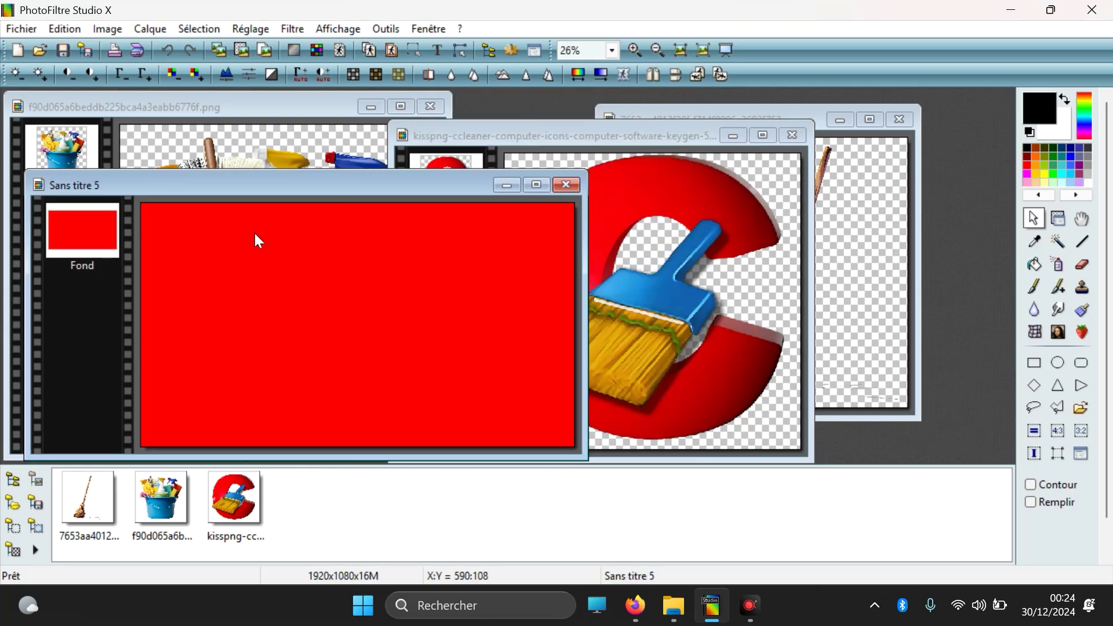
left_click_drag(146, 209, 268, 447)
right_click(204, 262)
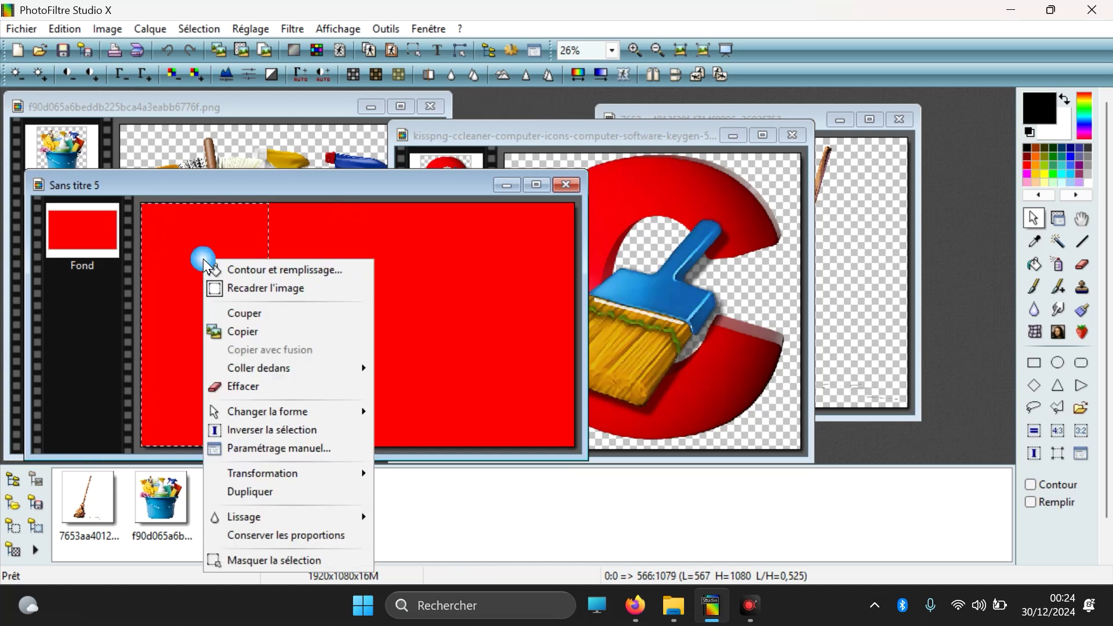
left_click(235, 280)
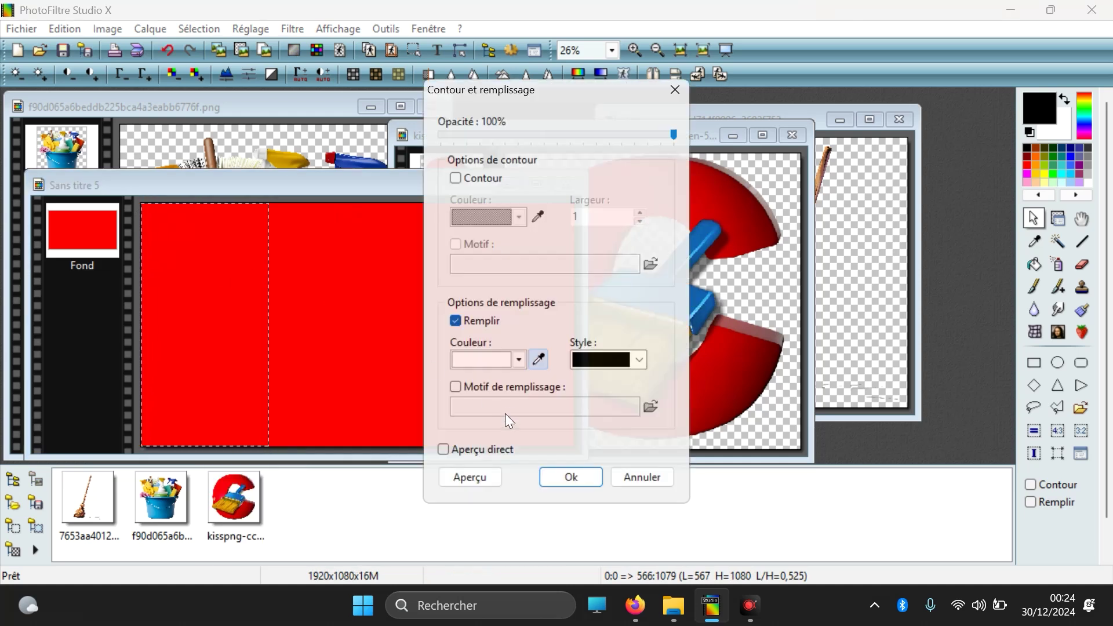
left_click(558, 479)
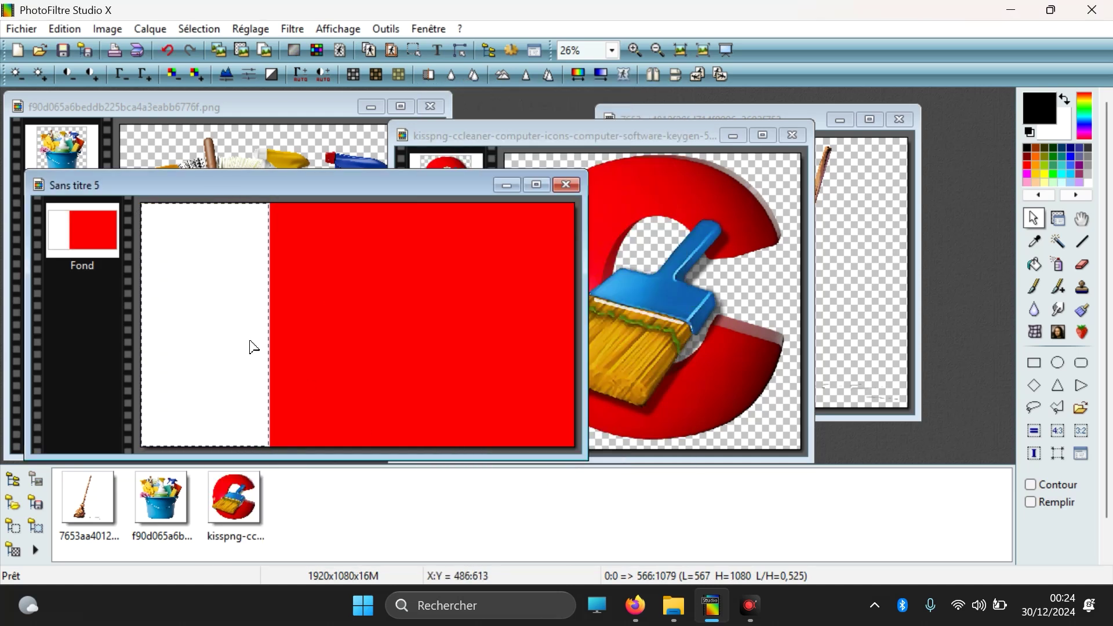
left_click_drag(249, 347, 602, 277)
Fill a full-height strip about 470 pixels wide along the new image's right edge with white.
left_click_drag(470, 203, 631, 506)
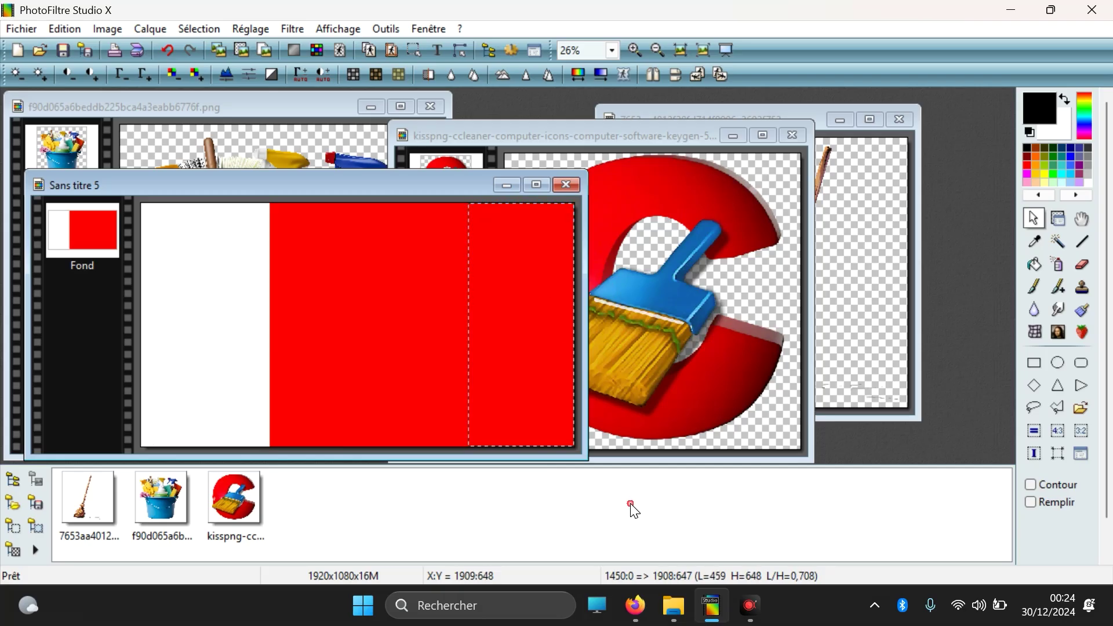
right_click(540, 273)
left_click(564, 284)
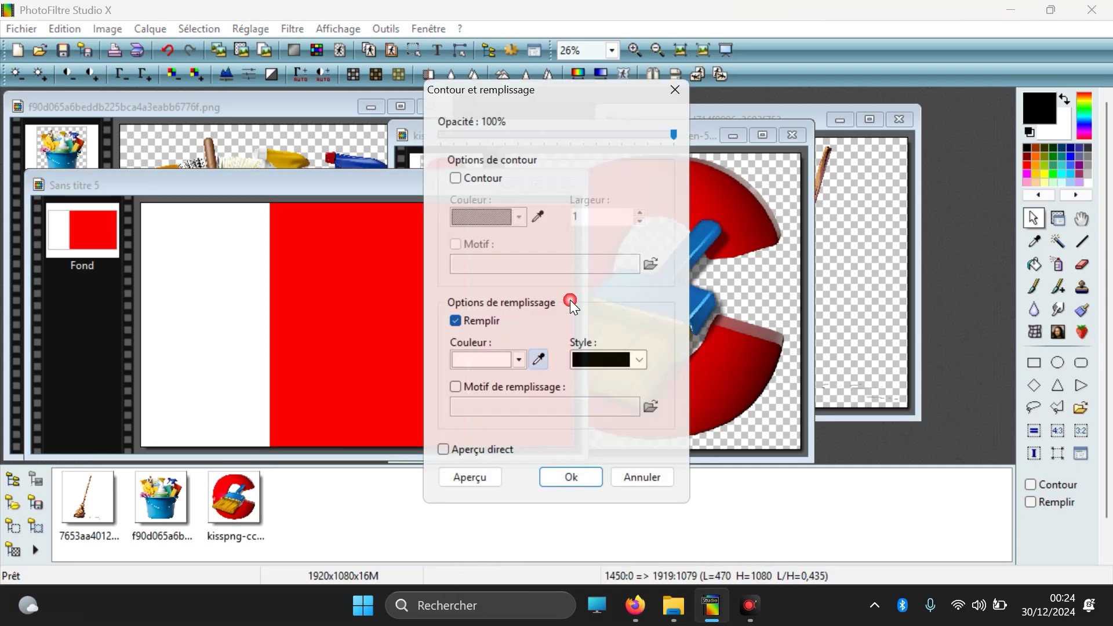
left_click(591, 471)
left_click_drag(514, 331, 796, 303)
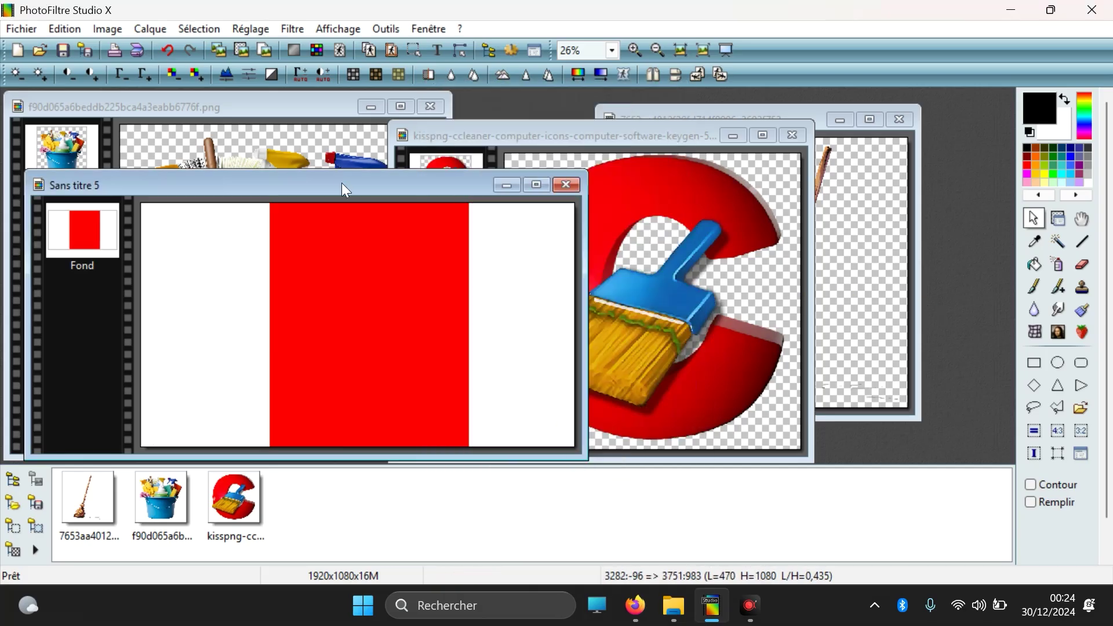
Copy the entire bucket picture and move its window aside, clear of the red-and-white image.
left_click(133, 154)
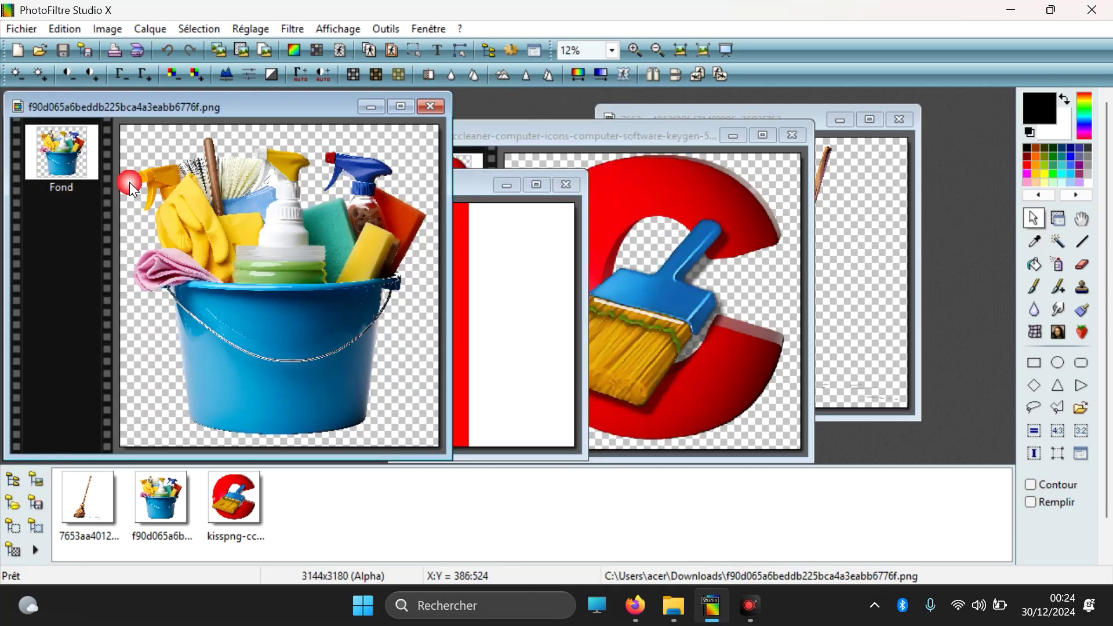
right_click(302, 280)
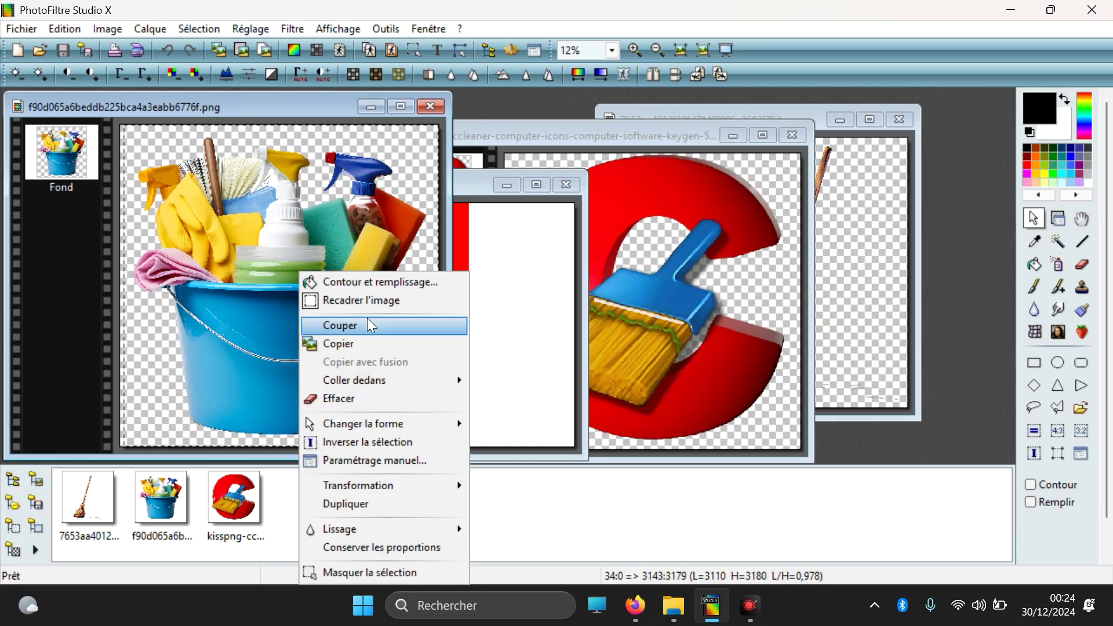
left_click(337, 349)
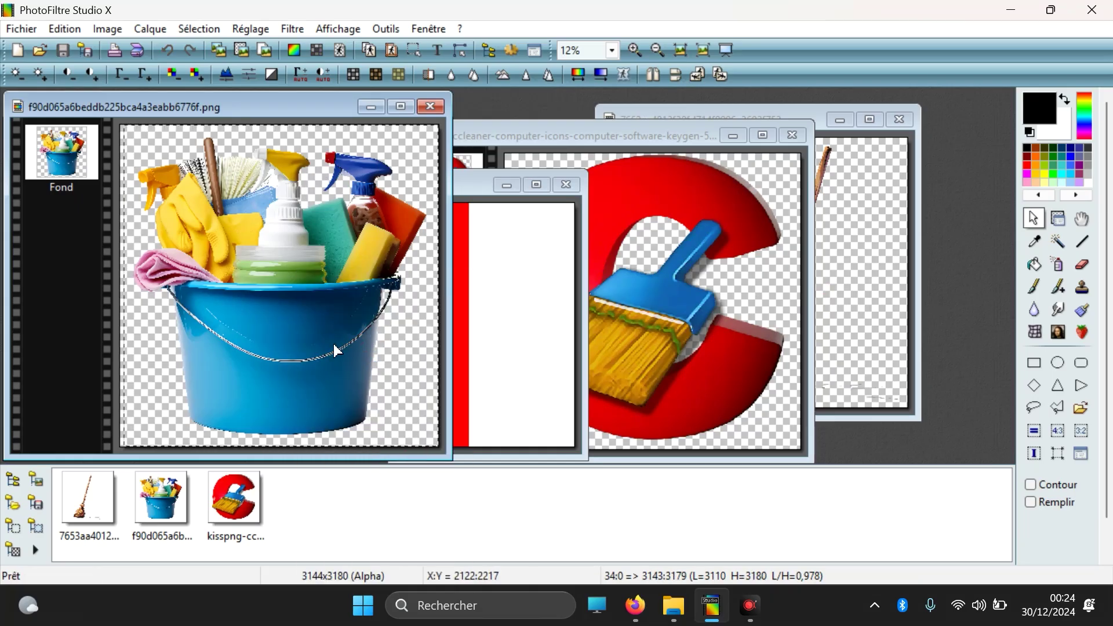
left_click_drag(88, 211, 642, 211)
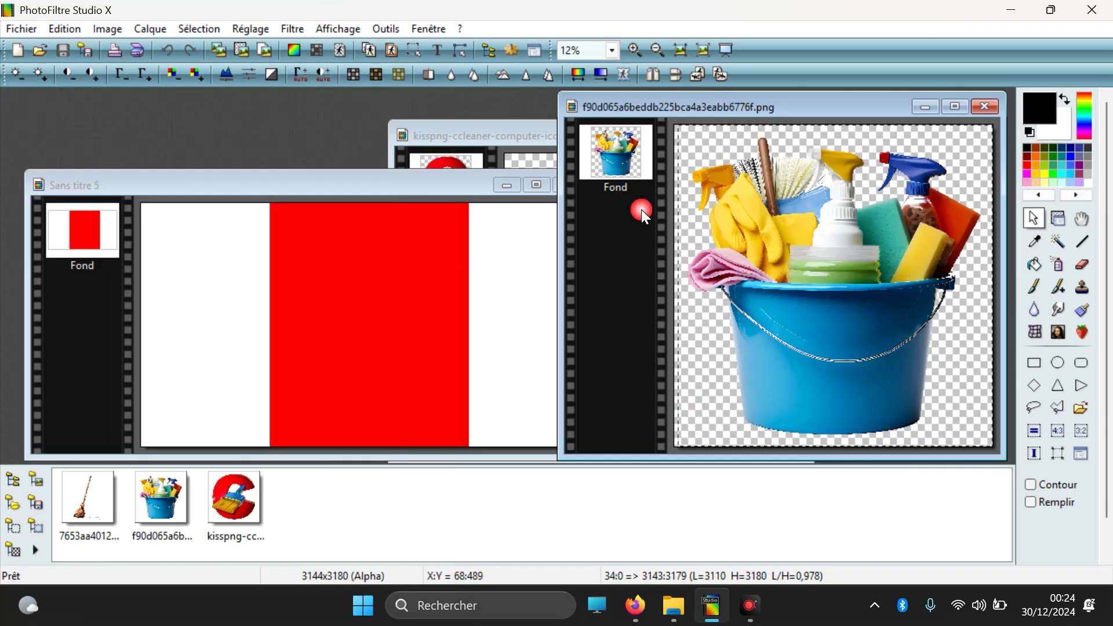
Paste the bucket, adjusted to size, into a selection of about 448 × 509 pixels low in the right white strip, and close the bucket image.
left_click(500, 389)
left_click_drag(472, 331, 573, 441)
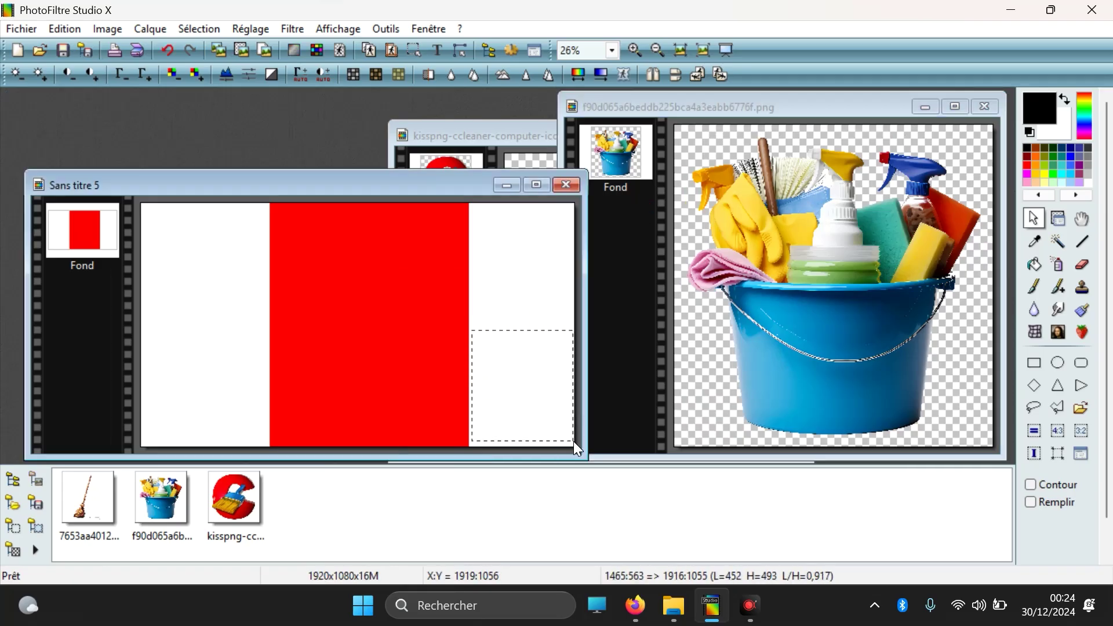
right_click(541, 399)
mouse_move(627, 187)
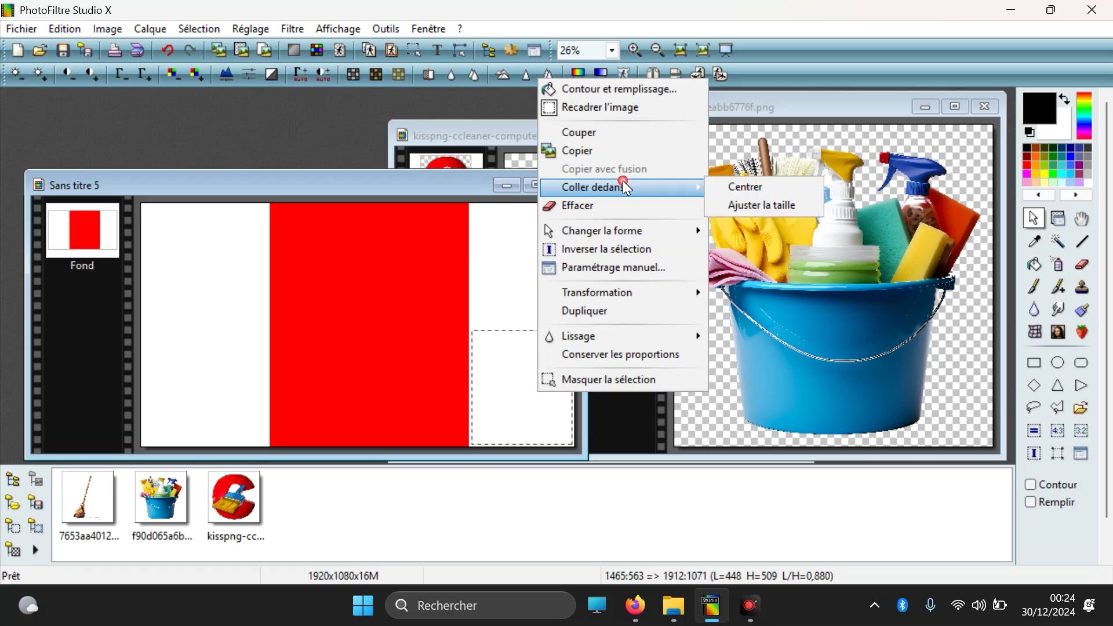
left_click(757, 214)
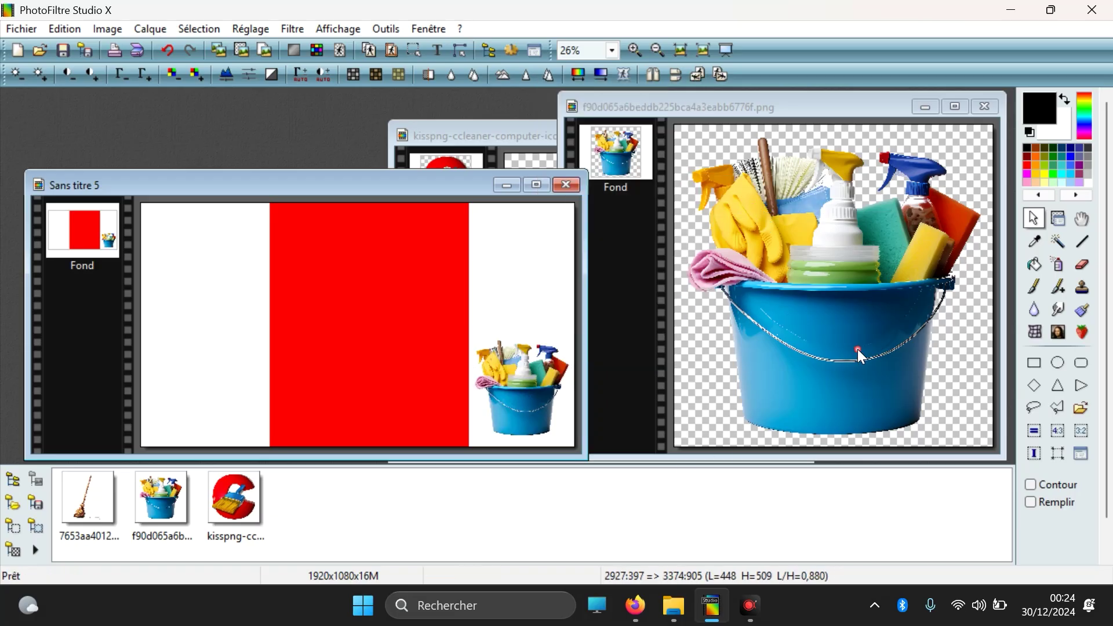
left_click(986, 106)
Select and copy the entire CCleaner logo picture.
left_click(690, 298)
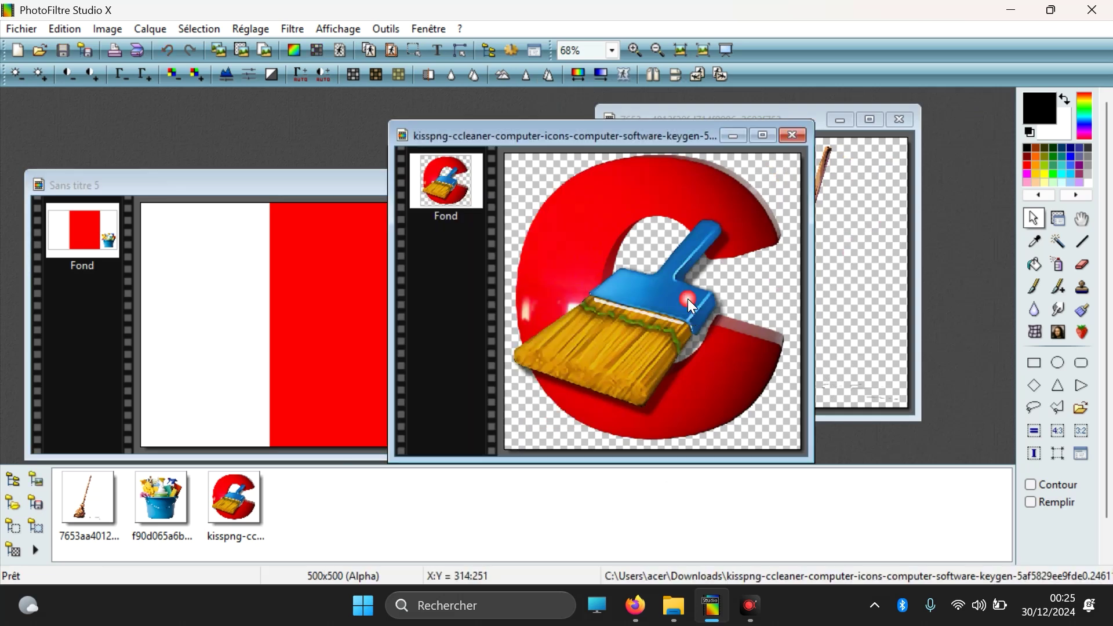
key("ctrl+a")
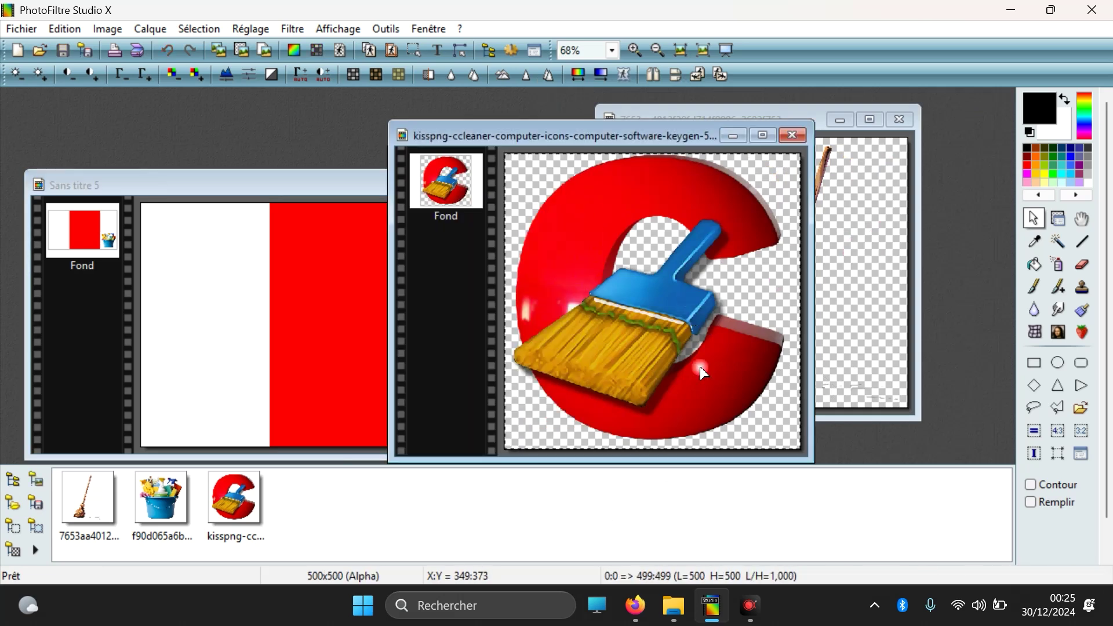
right_click(601, 272)
left_click(560, 363)
Paste the logo, adjusted to size, into a selection of about 455 × 494 pixels above the bucket in the composition.
left_click(300, 387)
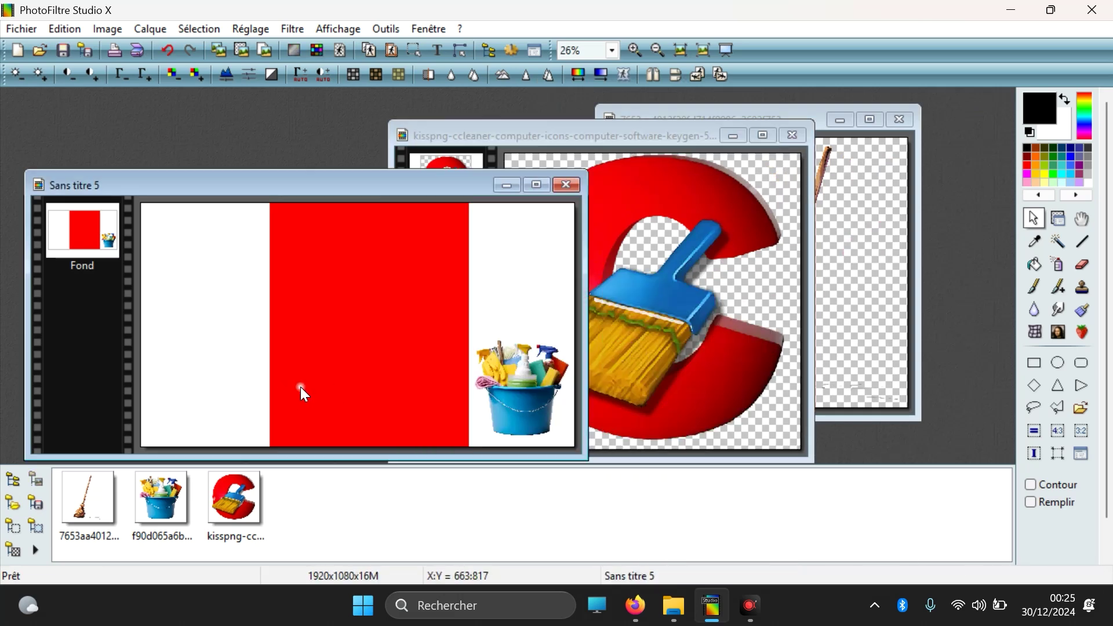
left_click_drag(473, 204, 574, 314)
right_click(548, 274)
mouse_move(638, 381)
left_click(783, 399)
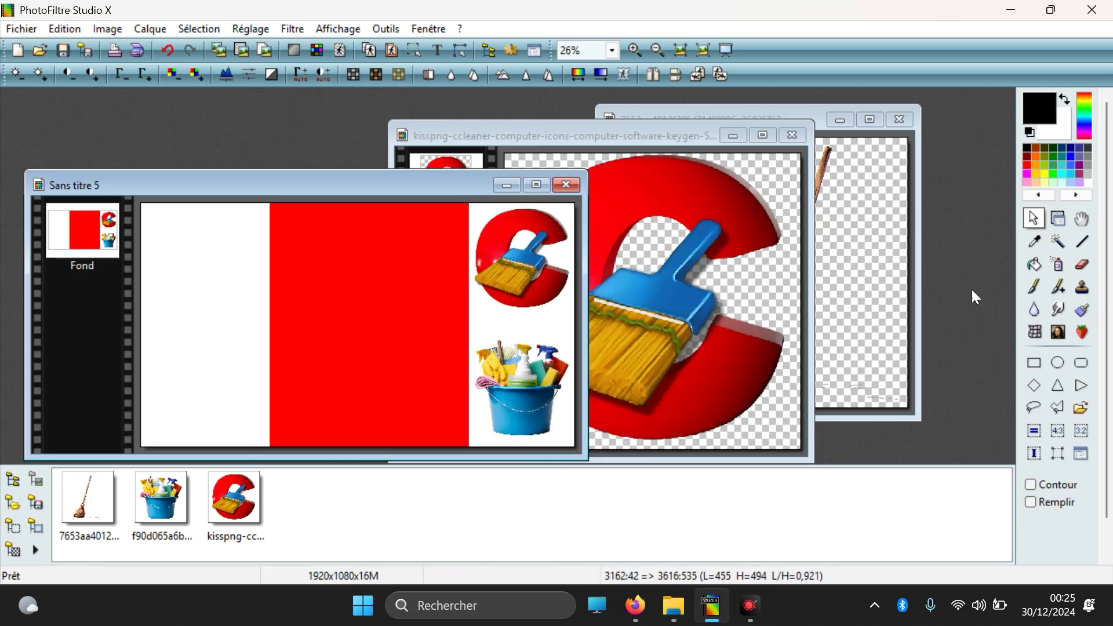
Select and copy the entire broom picture.
left_click(864, 255)
left_click_drag(715, 143, 795, 239)
key("ctrl+a")
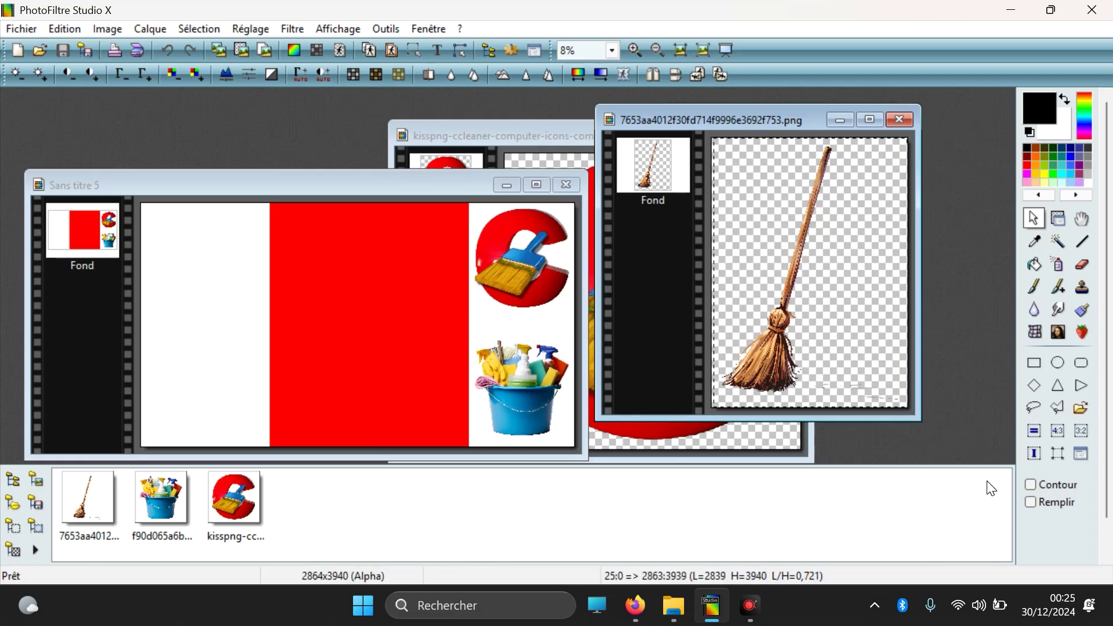
right_click(777, 267)
left_click(812, 334)
Paste the broom, adjusted to size, into a full-height selection about 563 pixels wide on the left white strip, and close both remaining source images.
left_click_drag(142, 204, 268, 448)
right_click(216, 344)
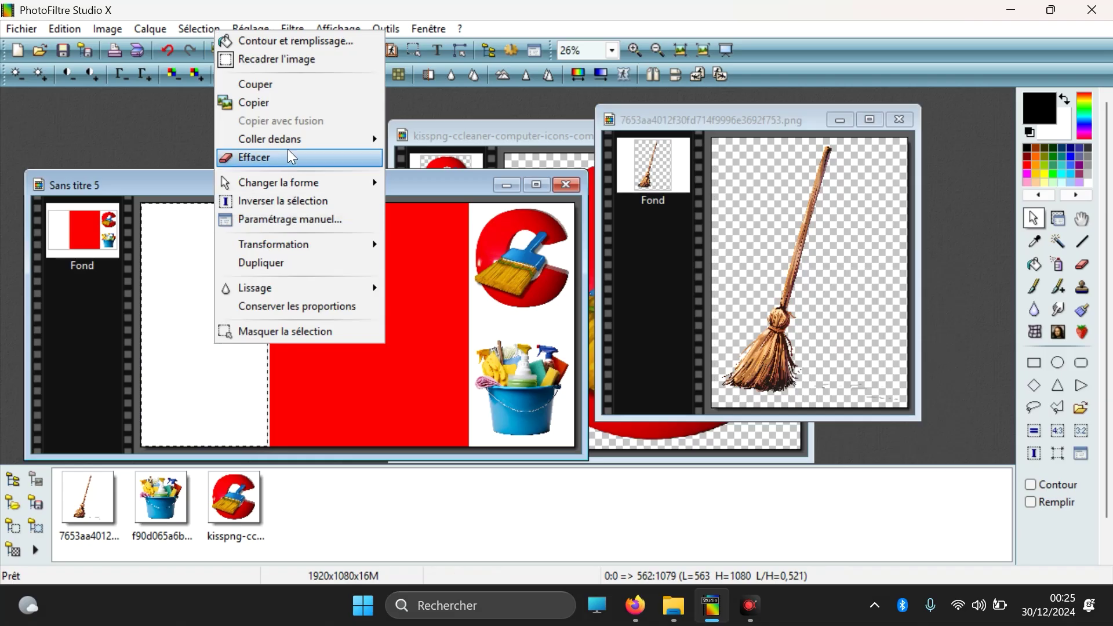
mouse_move(381, 138)
left_click(410, 156)
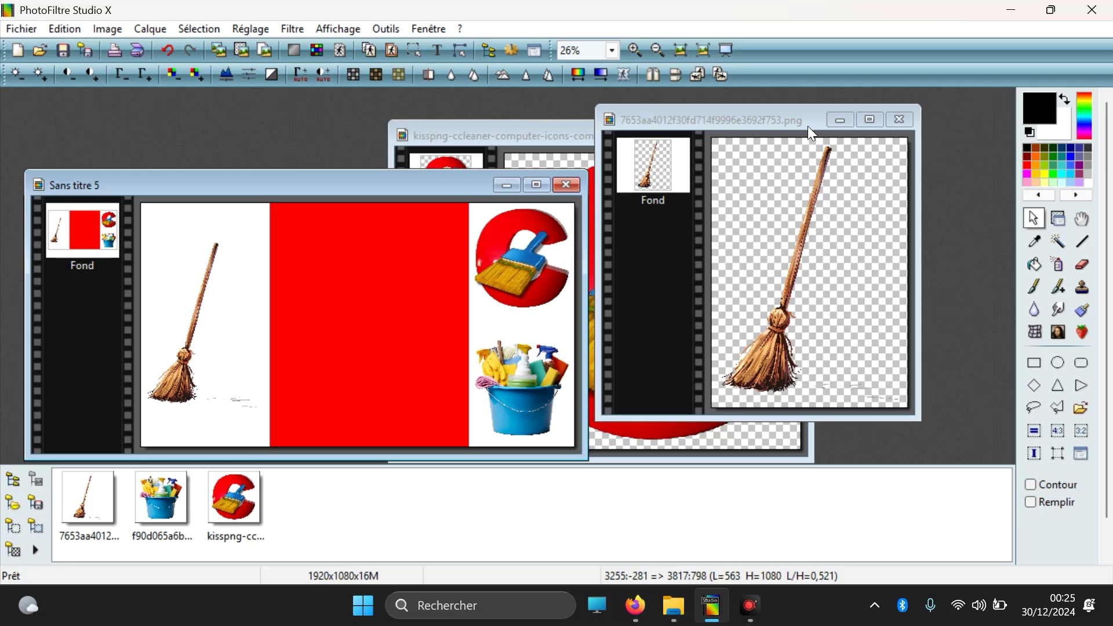
left_click(899, 121)
left_click(796, 137)
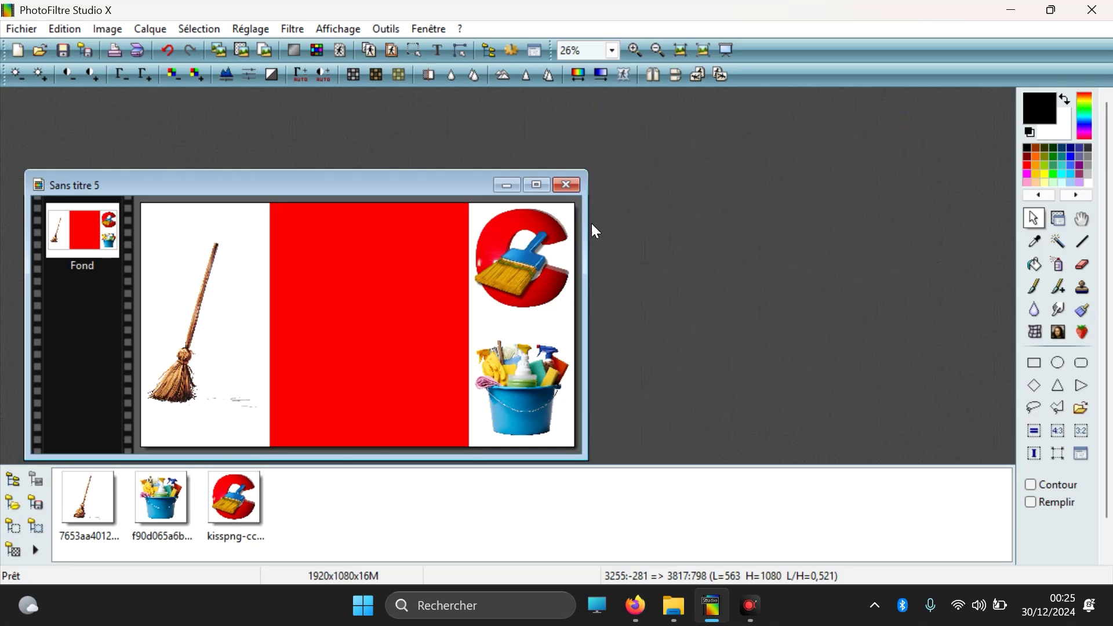
Start a new text on the composition and set its font to Comic Sans MS.
left_click(441, 52)
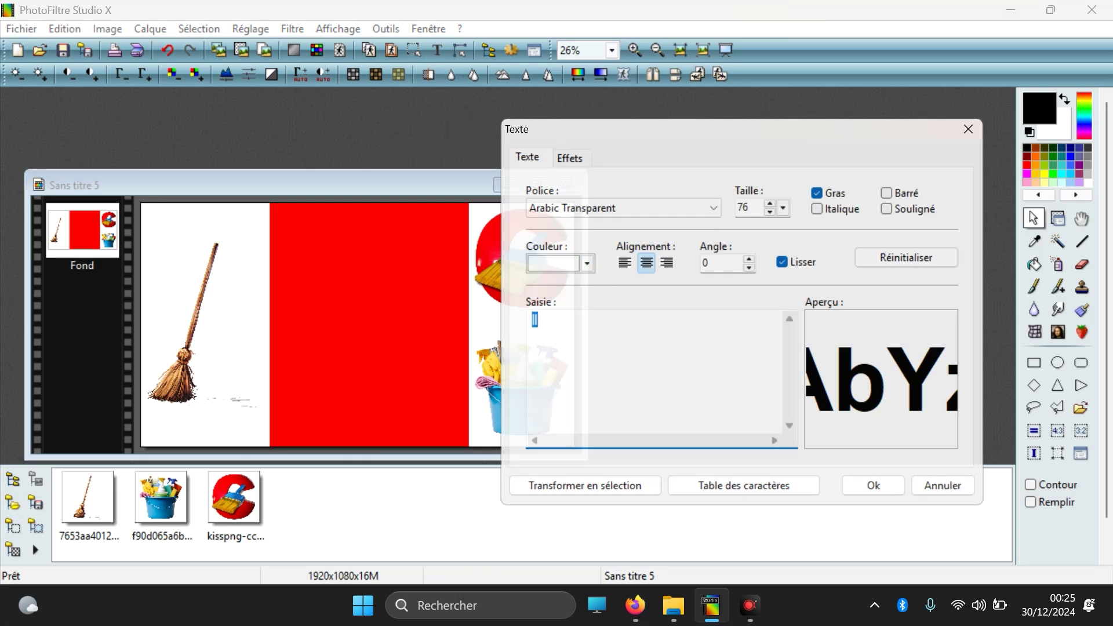
left_click(570, 204)
scroll(604, 336, "down", 9)
scroll(609, 341, "down", 18)
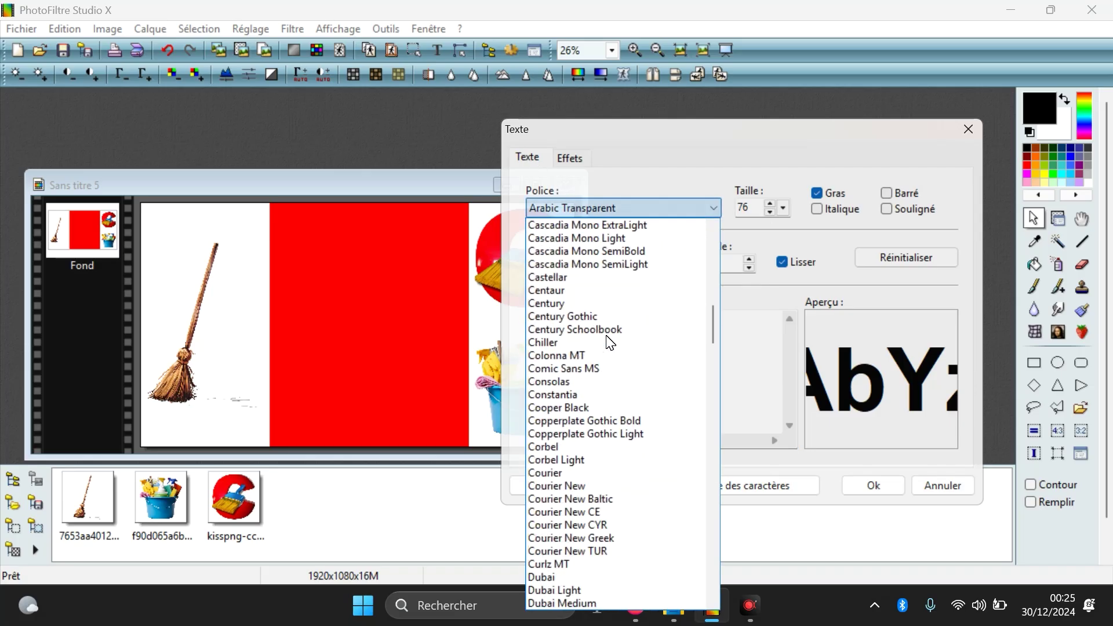
scroll(610, 347, "up", 8)
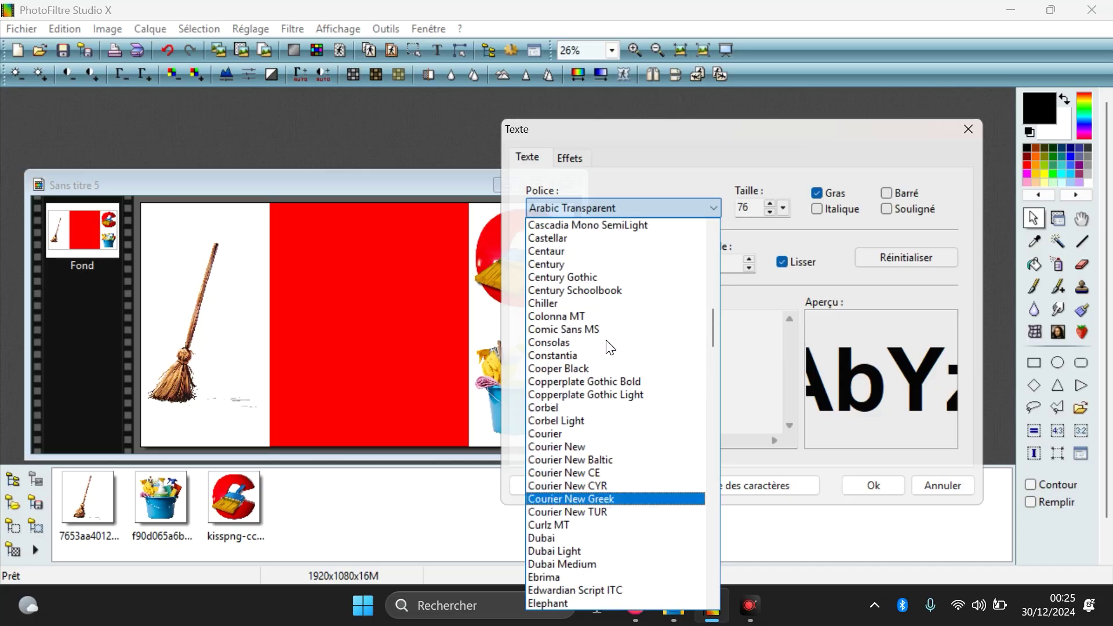
scroll(584, 354, "up", 1)
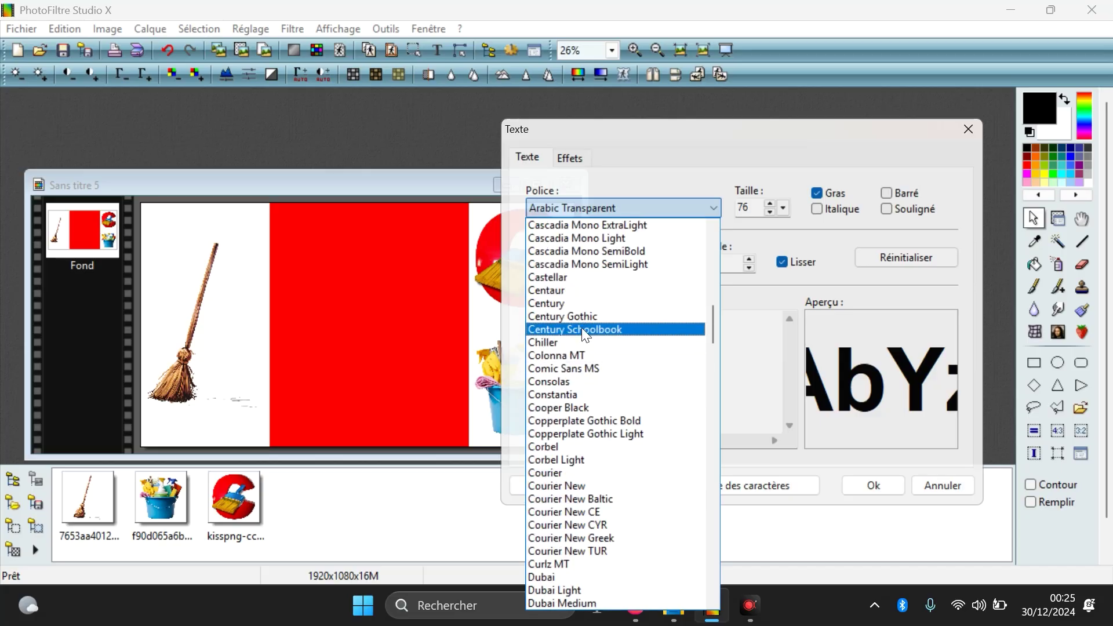
left_click(568, 373)
left_click(718, 371)
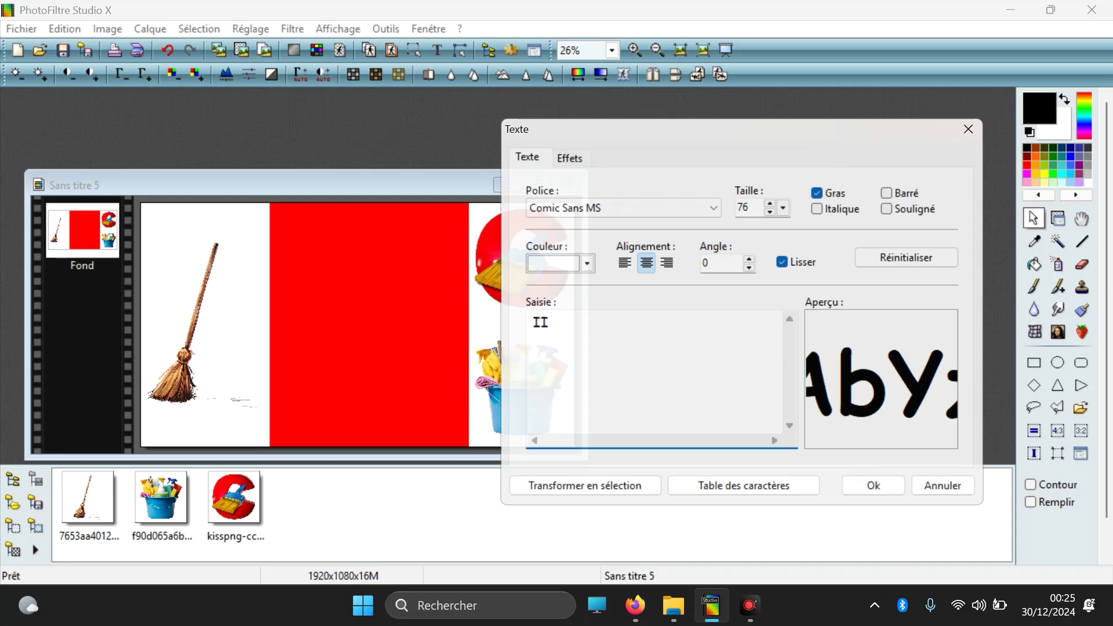
Enter "CCLEANER", "LE MEILLEUR", "LOGICIEL DE", "NETTOYAGE" and "PC" on separate lines and place the text on the red strip.
key("ctrl+a")
type("ccLE")
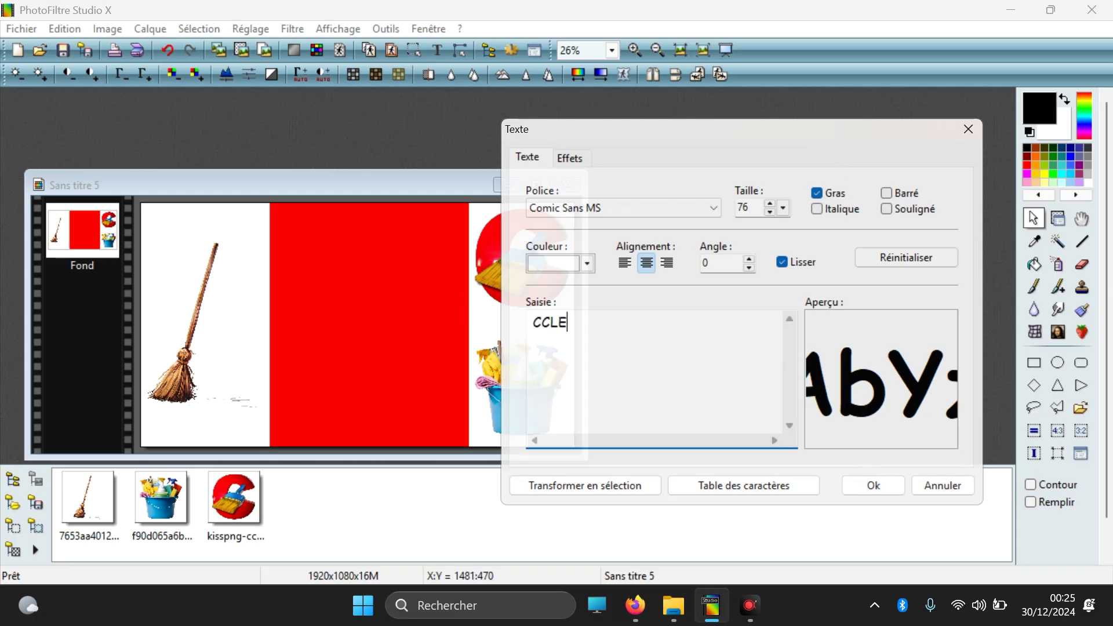
type("ANER")
key("Return")
type("LE MEILLEUR")
key("Return")
type("LOGICIEL")
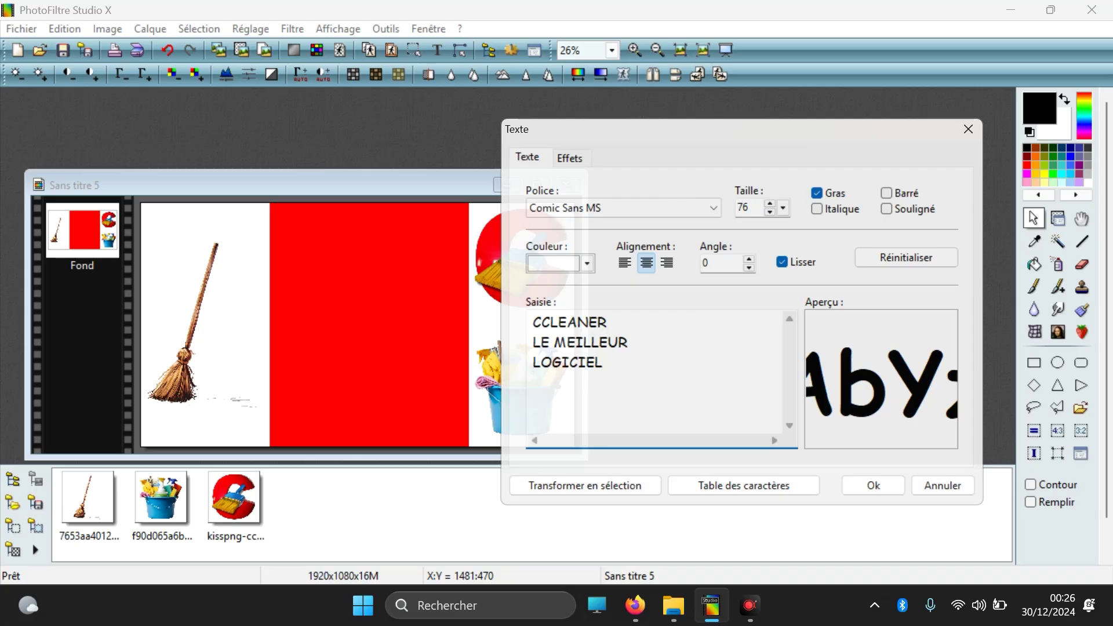
type(" DE")
key("Return")
type("NETTOYAGE")
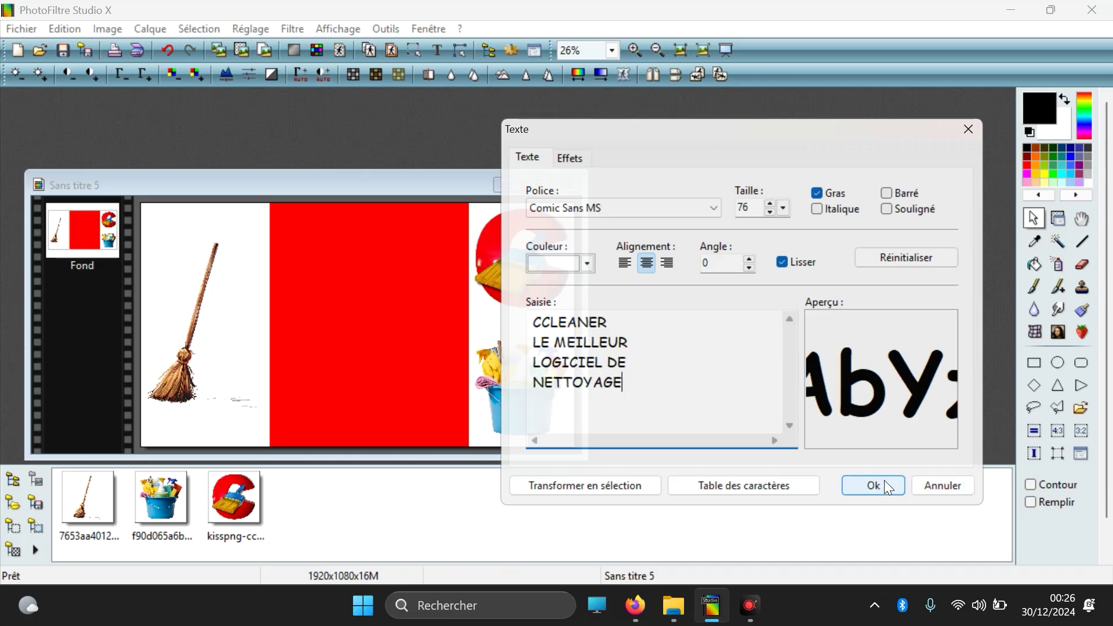
key("Return")
type("PC")
left_click(864, 486)
left_click_drag(506, 273, 343, 314)
Insert a blank line between all lines of the text and move it up to the red strip's upper edge.
double_click(343, 313)
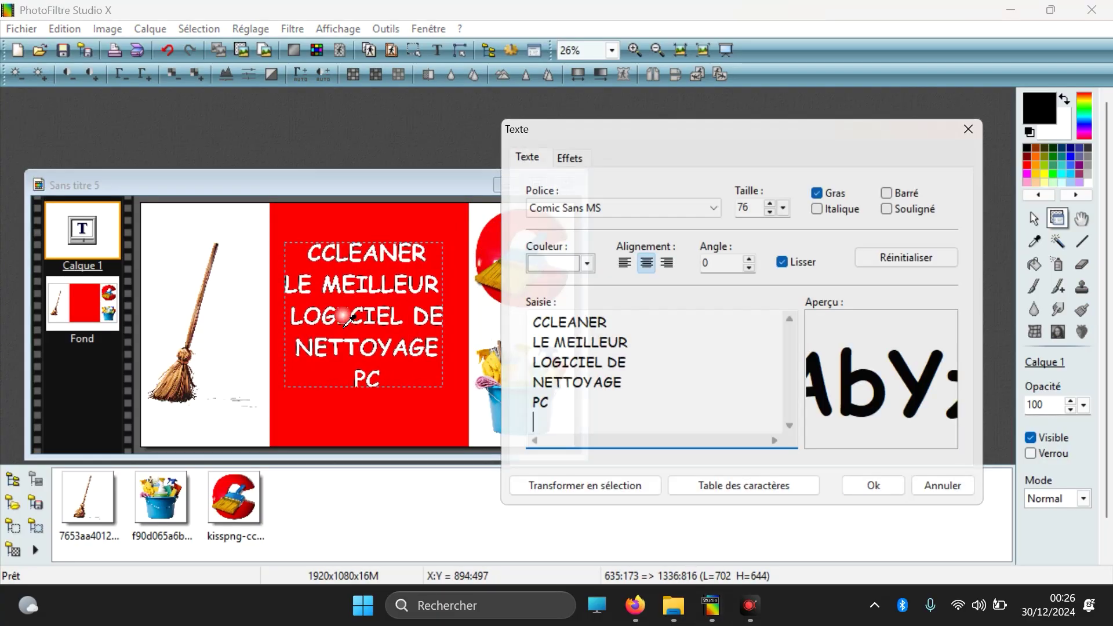
left_click(868, 492)
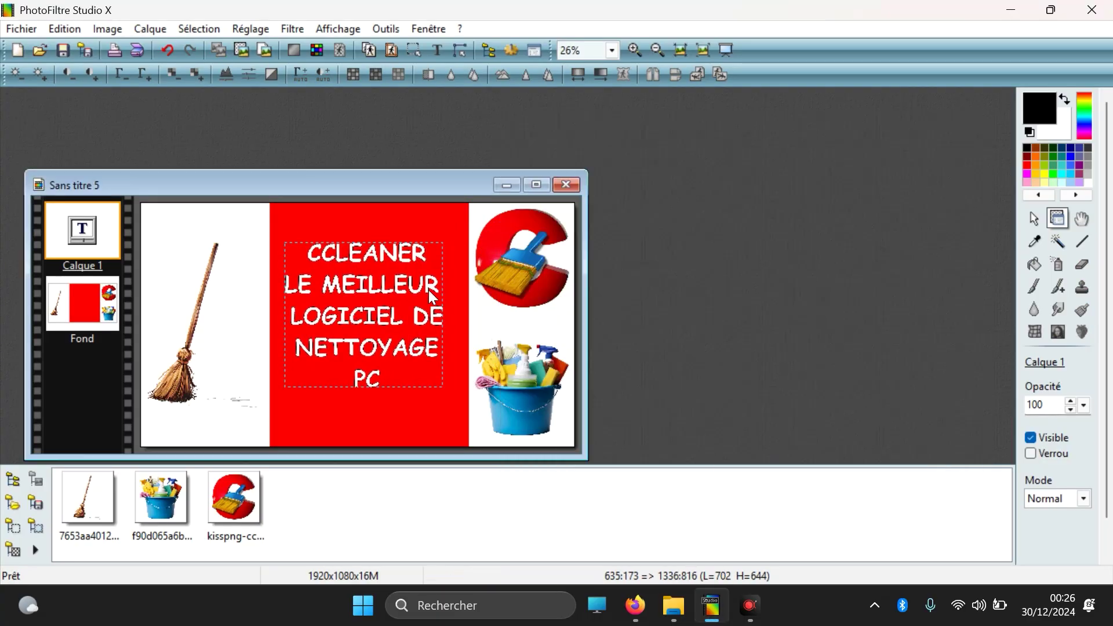
double_click(409, 287)
left_click(609, 322)
key("Return")
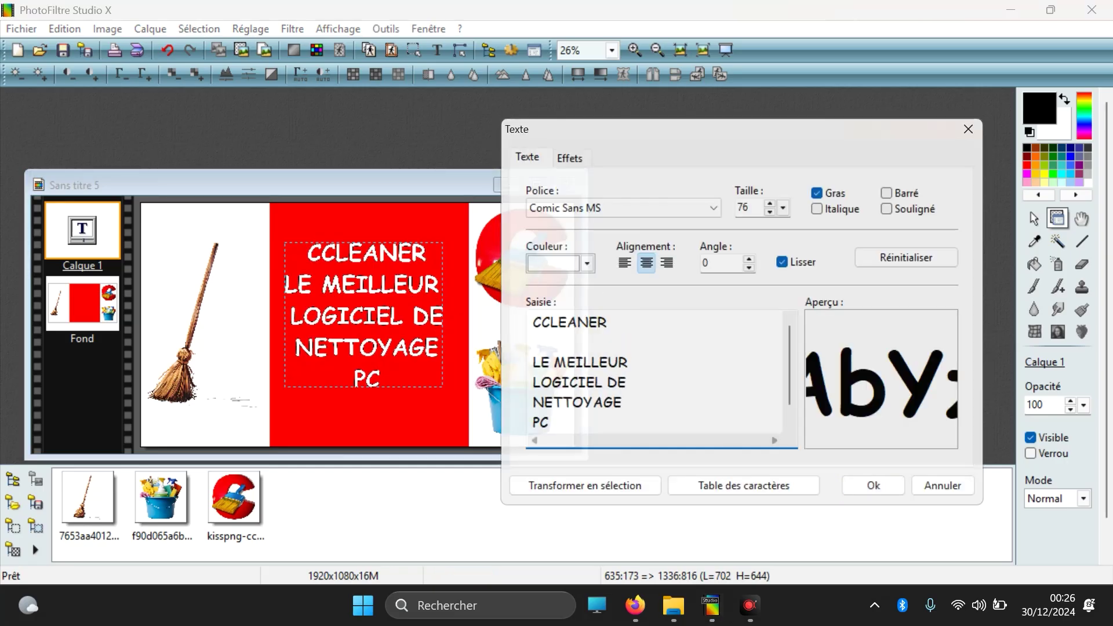
left_click(633, 362)
key("Return")
left_click(637, 401)
key("Return")
left_click(622, 382)
key("Return")
left_click(851, 489)
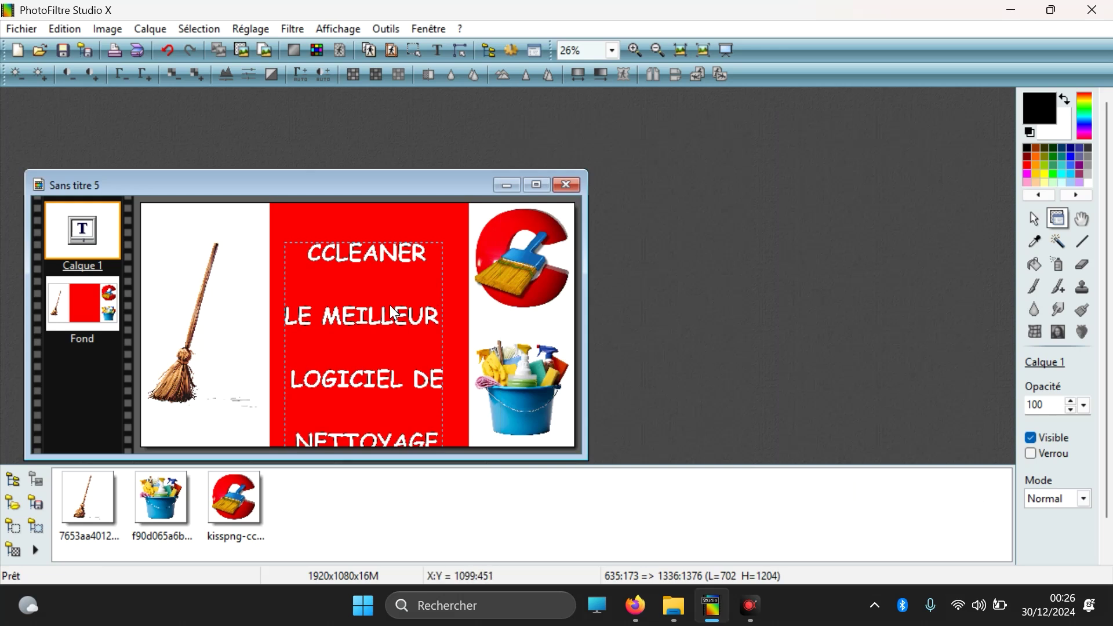
left_click_drag(386, 319, 392, 289)
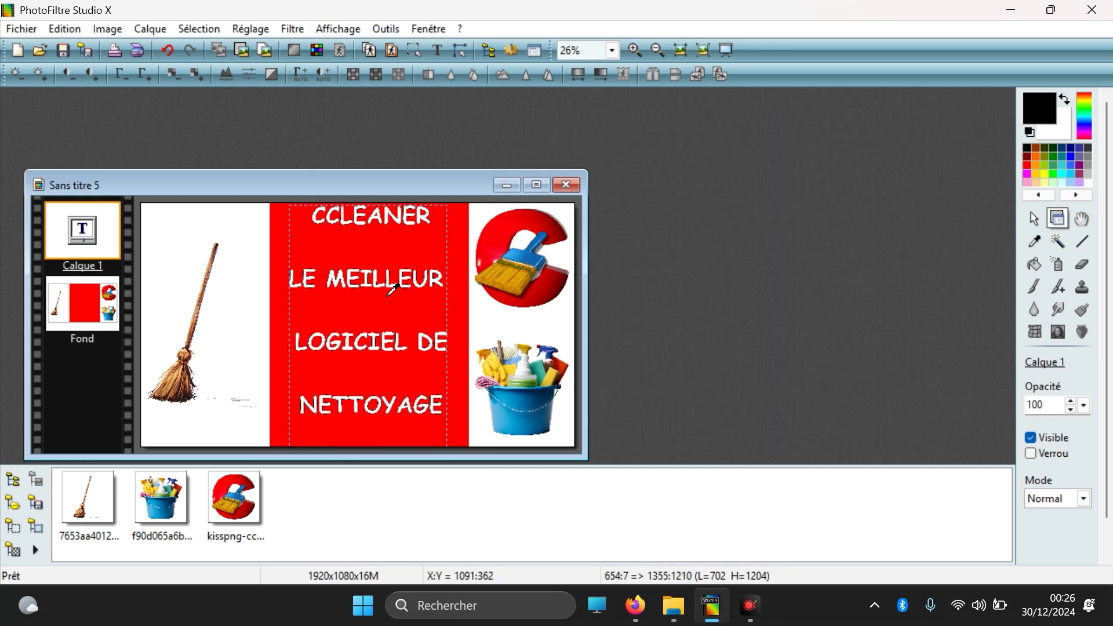
Reduce the text's size to 70.
double_click(392, 289)
left_click(771, 212)
left_click(770, 212)
left_click(770, 212)
left_click(770, 212)
left_click(879, 484)
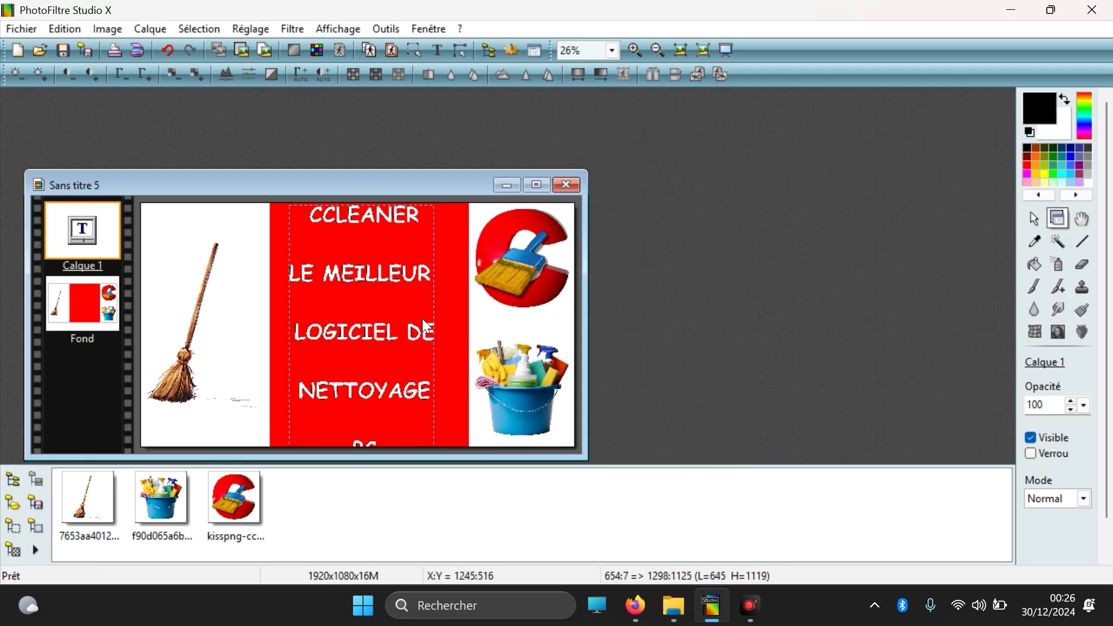
Set the text's size to 63.
double_click(412, 278)
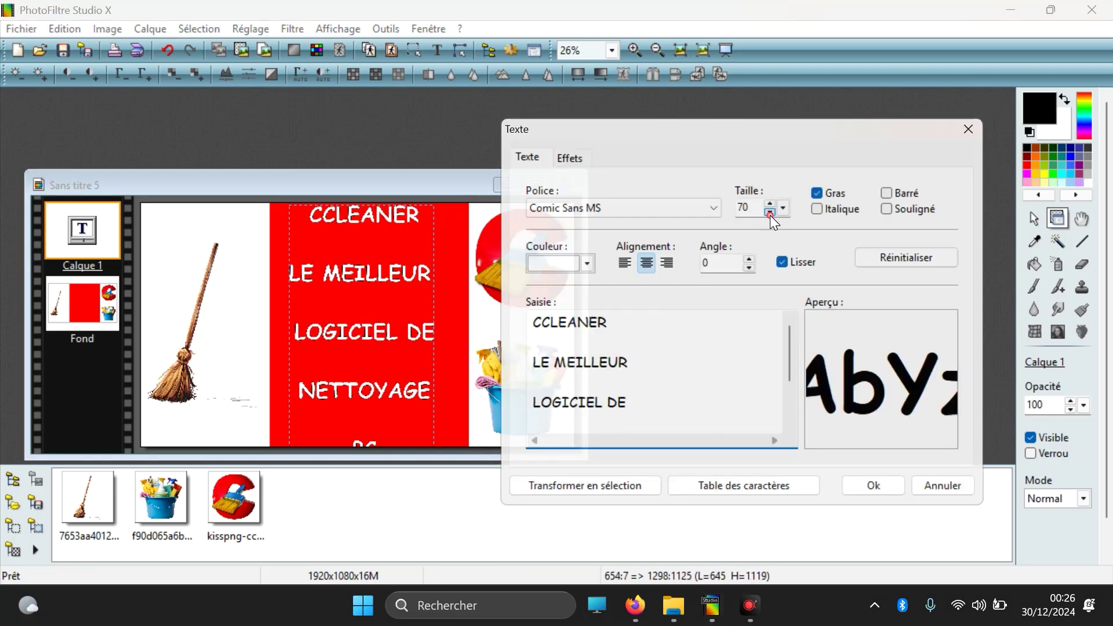
left_click(770, 213)
left_click(770, 213)
left_click(770, 213)
left_click(770, 213)
left_click(770, 213)
left_click(770, 212)
left_click(770, 212)
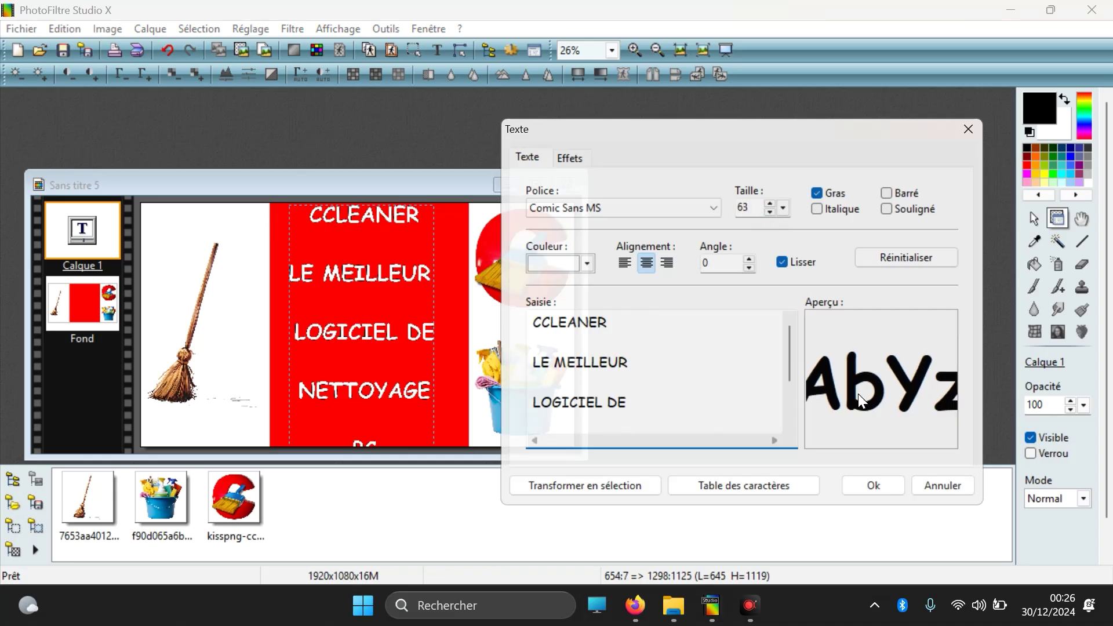
left_click(879, 477)
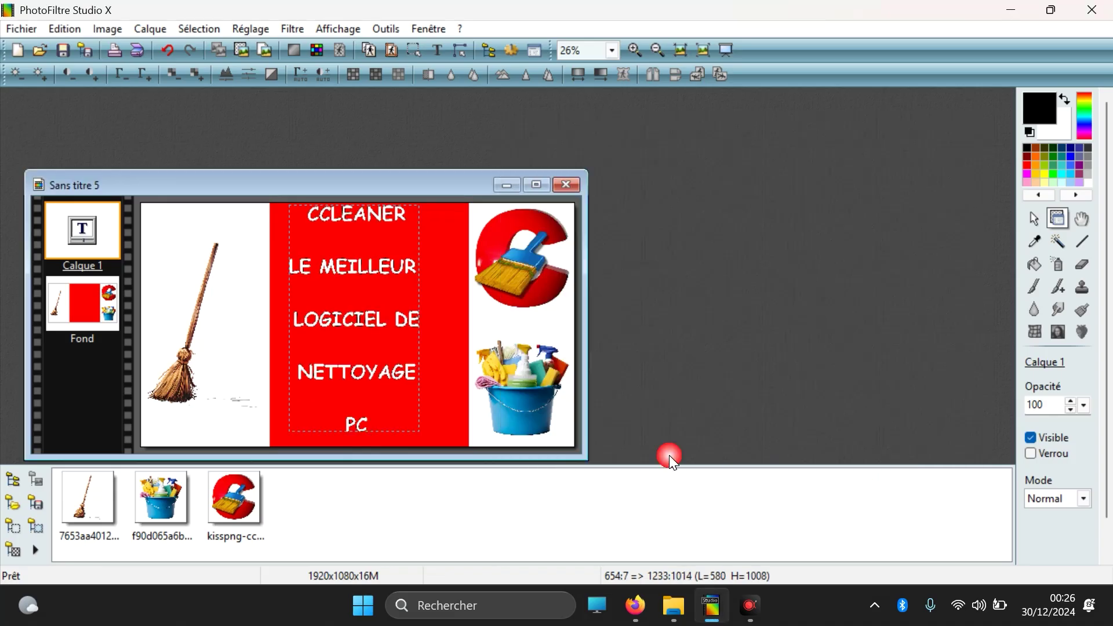
Centre the text block within the red strip and deselect its layer.
left_click(377, 371)
left_click_drag(375, 367, 386, 373)
left_click(451, 363)
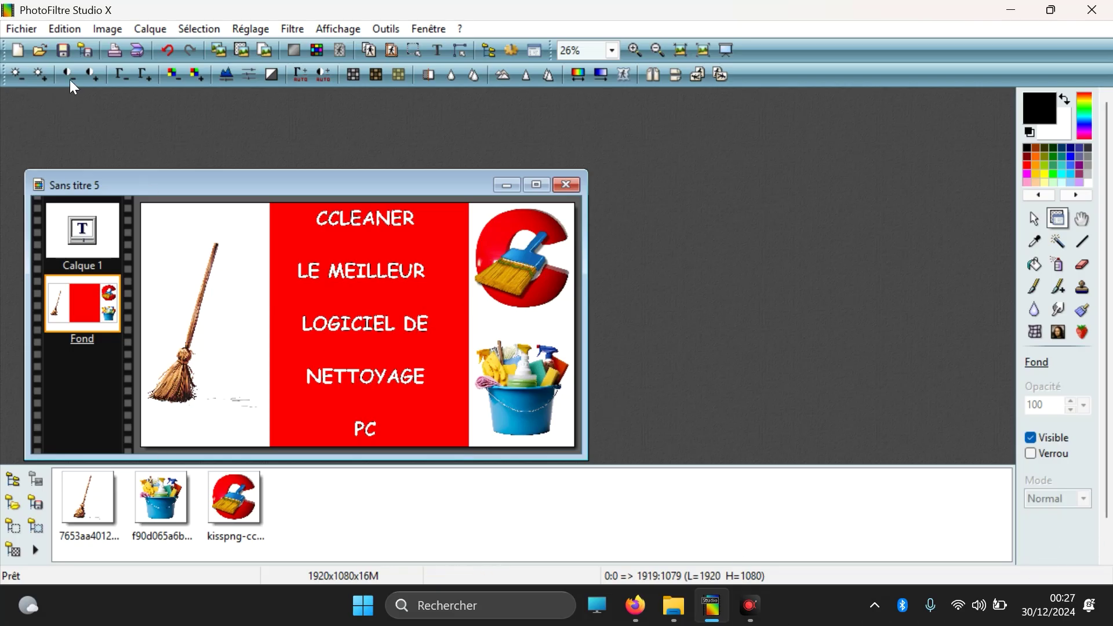
Save the composition as the JPEG file Sans titre 5.jpg in the Images folder, in standard format with compression 90.
left_click(20, 29)
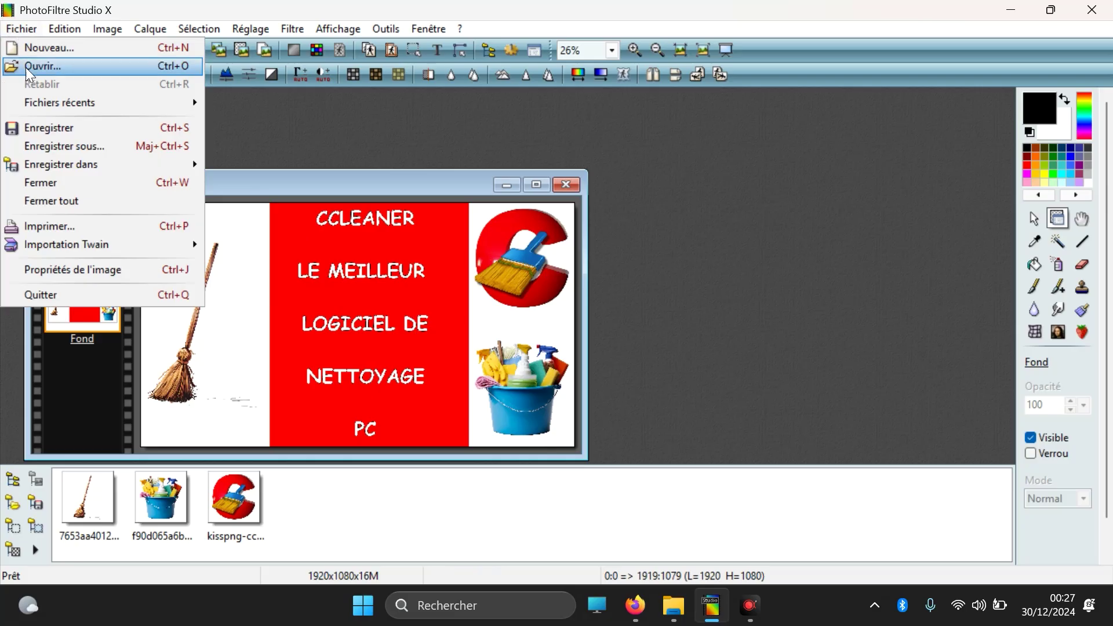
left_click(47, 149)
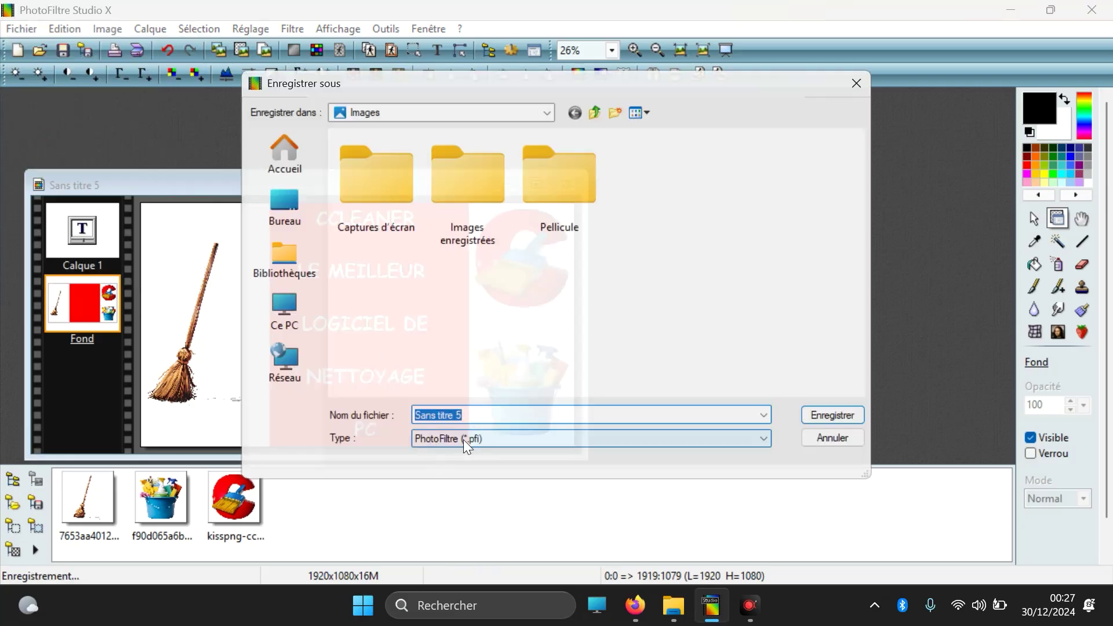
left_click(479, 440)
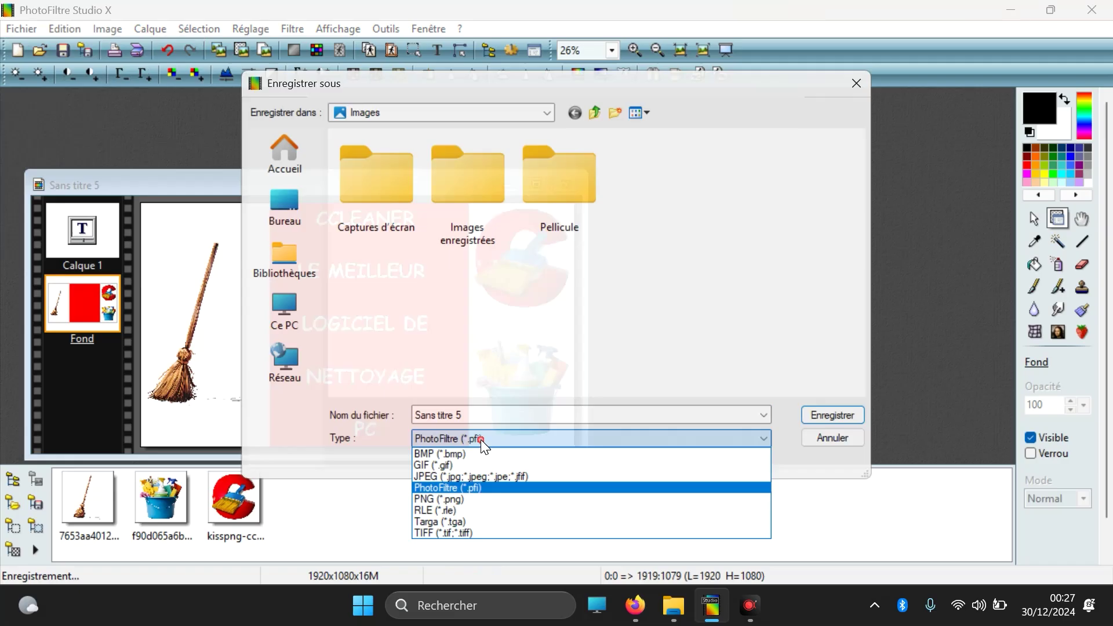
left_click(473, 477)
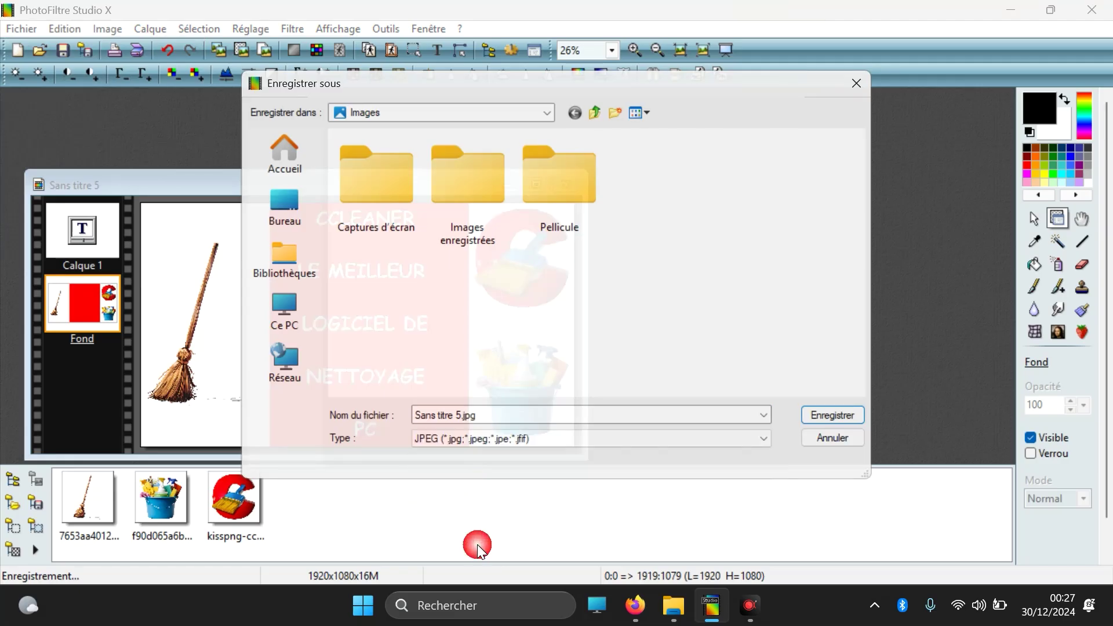
left_click(843, 414)
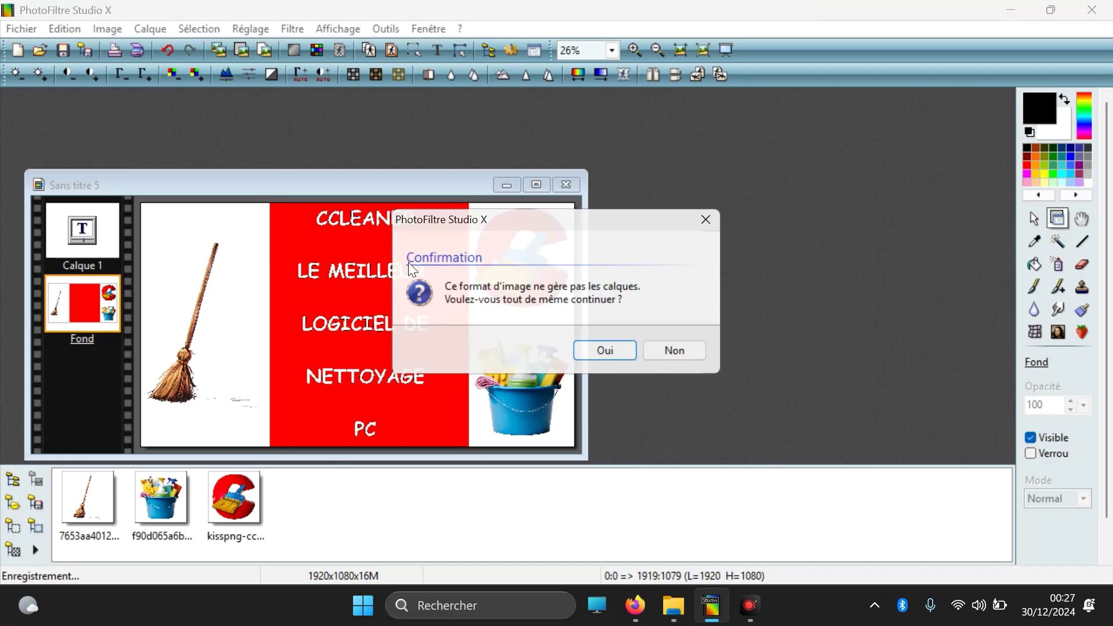
left_click(609, 352)
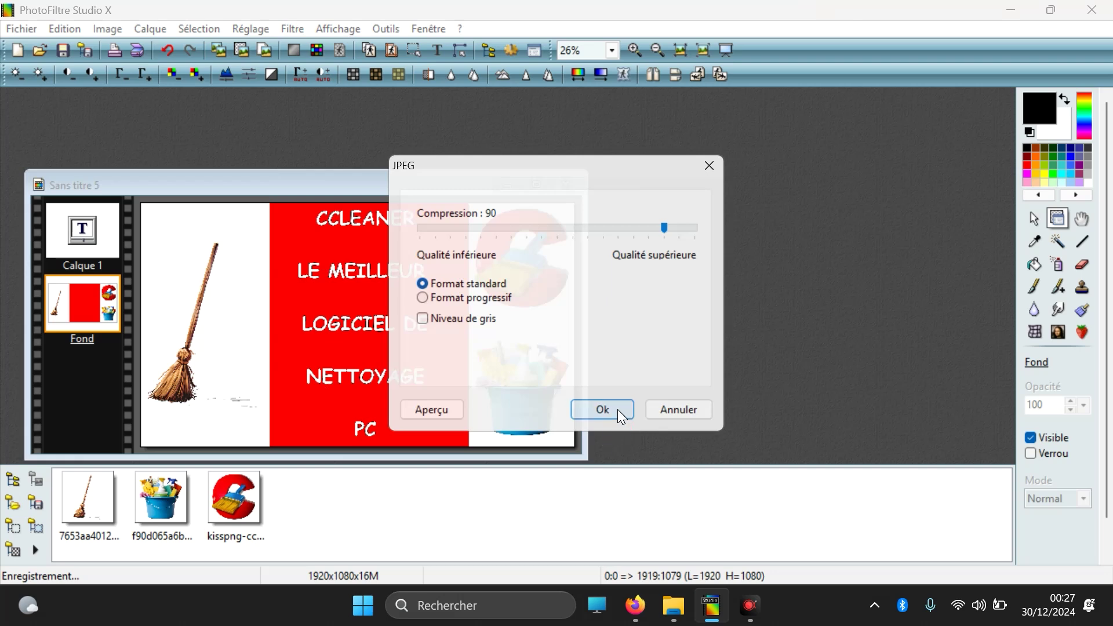
left_click(615, 410)
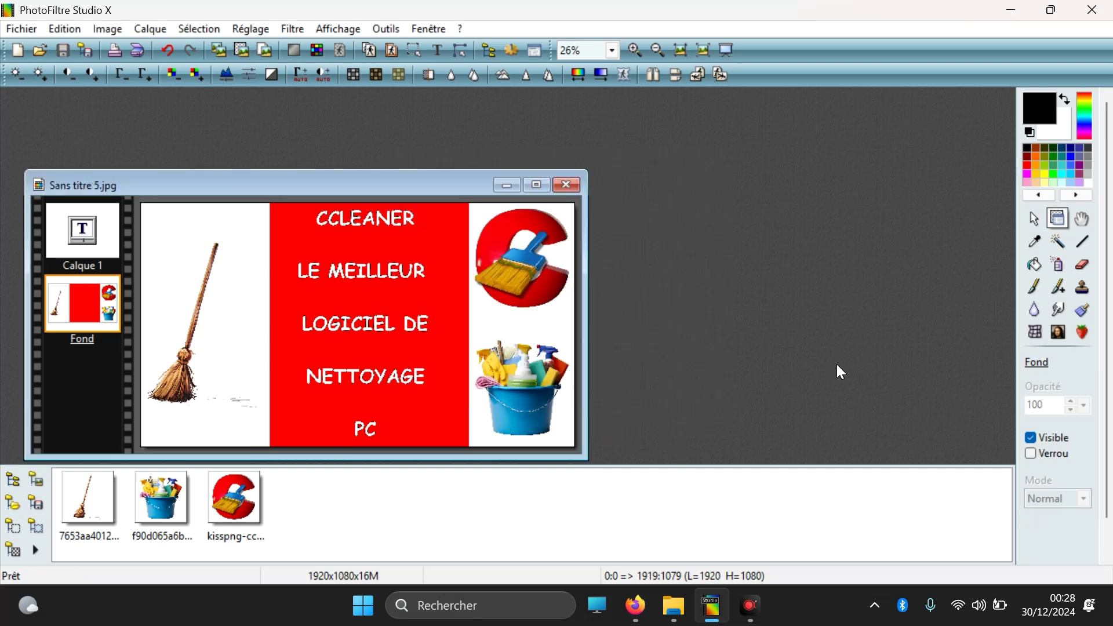
right_click(780, 317)
left_click(730, 287)
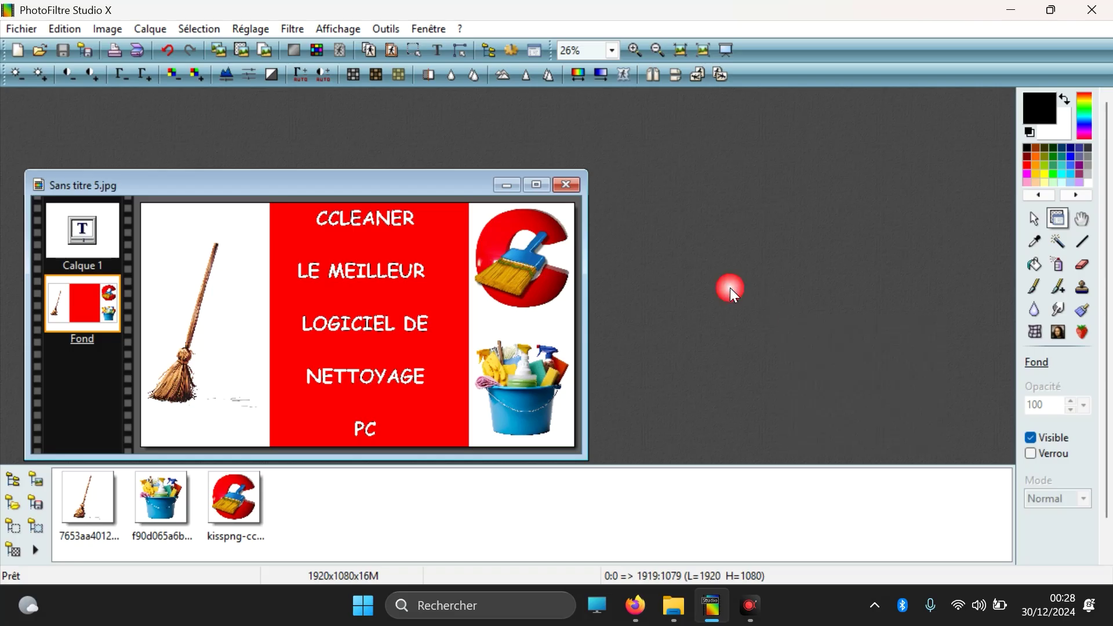